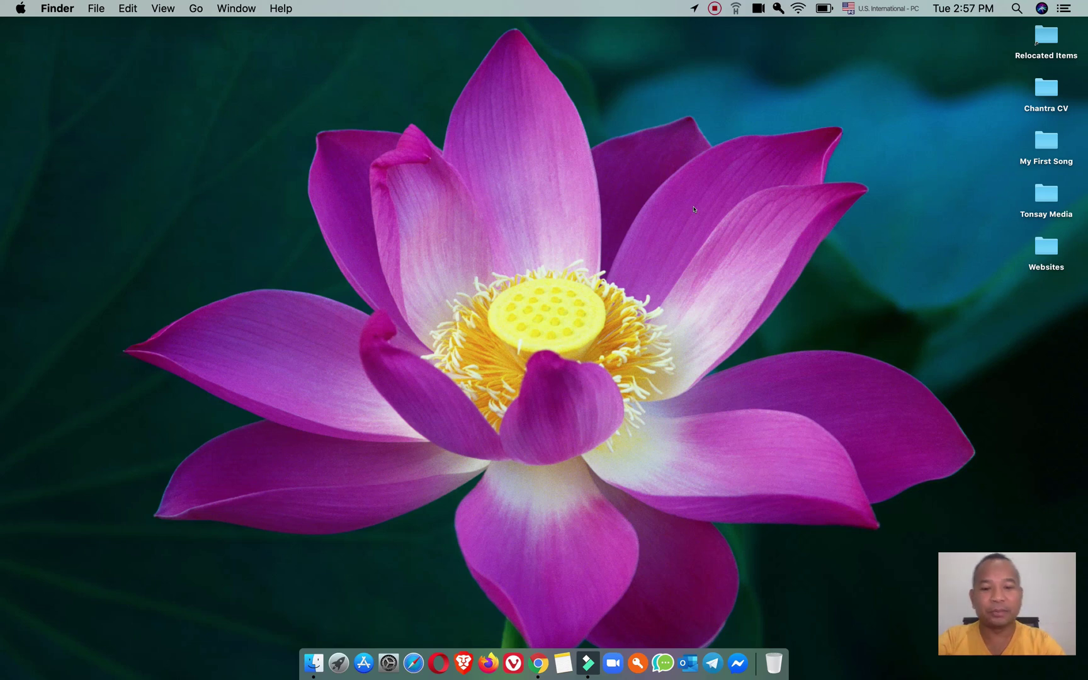
Launch Google Chrome from the Dock
left_click(539, 661)
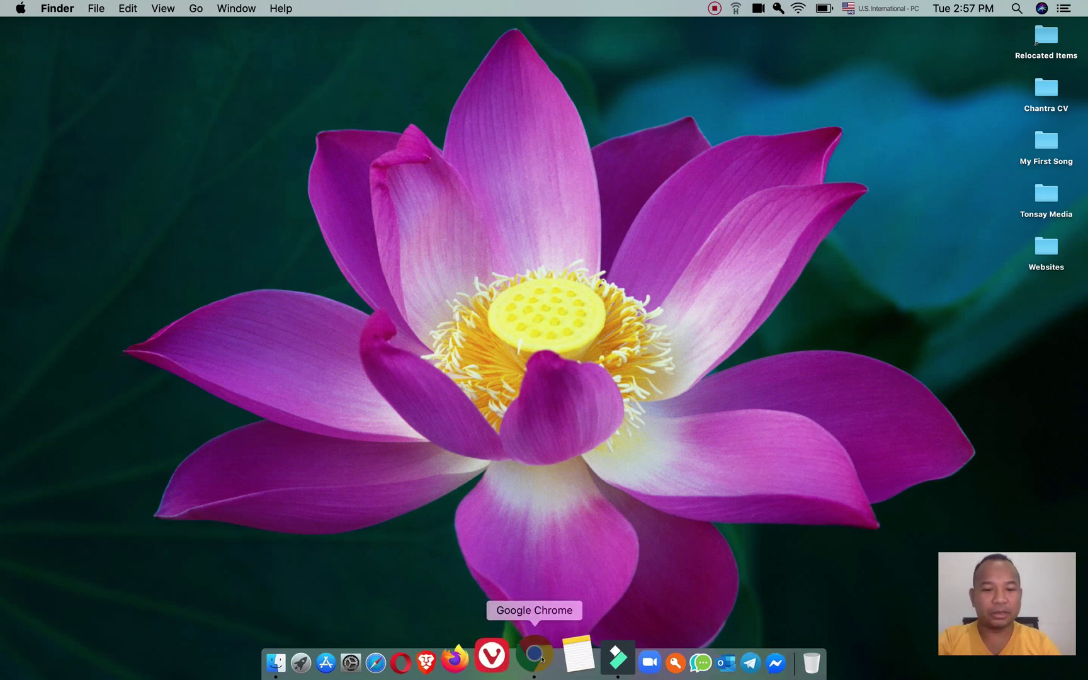
Download the WordPress 5.4.2 zip from wordpress.org's Get WordPress page
type("wordpres")
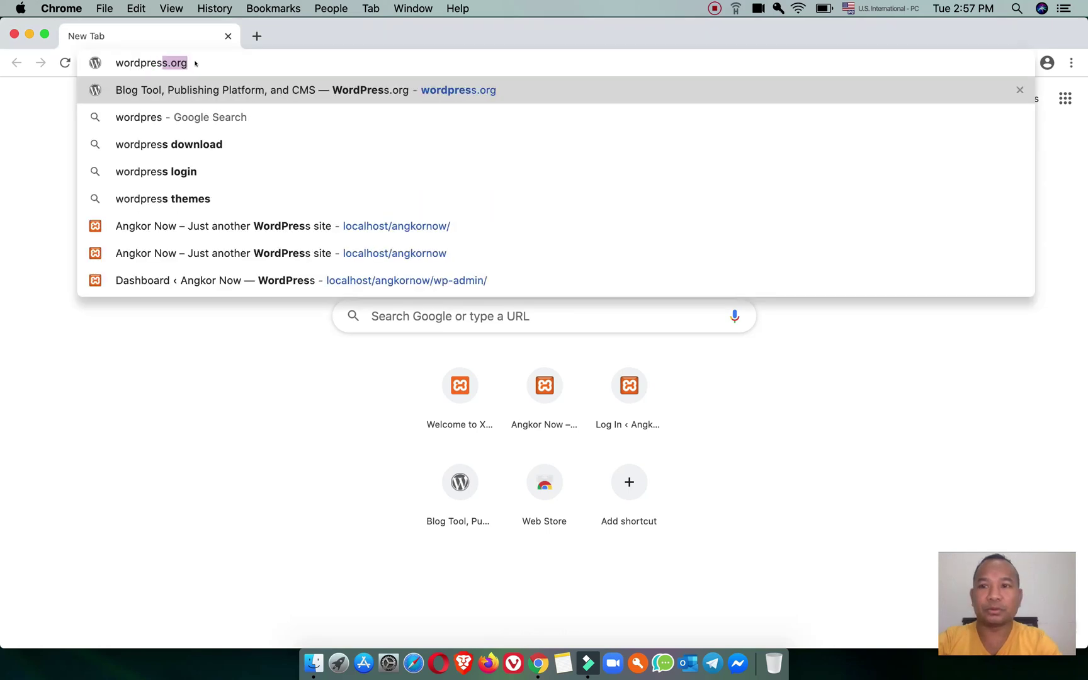
type("s.org")
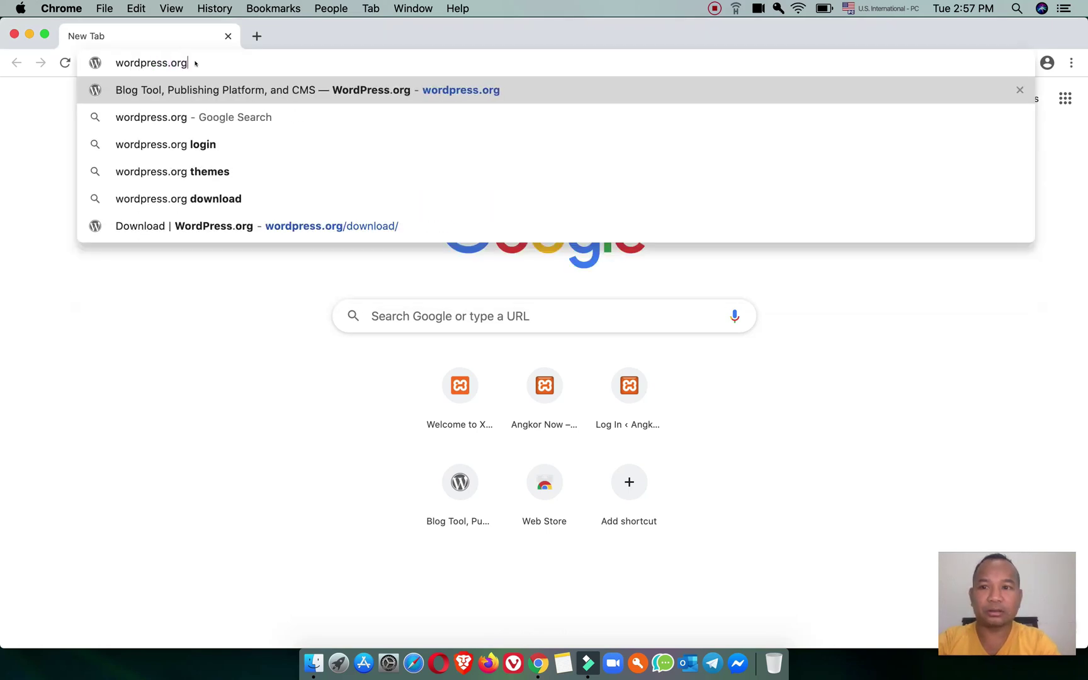
key("Return")
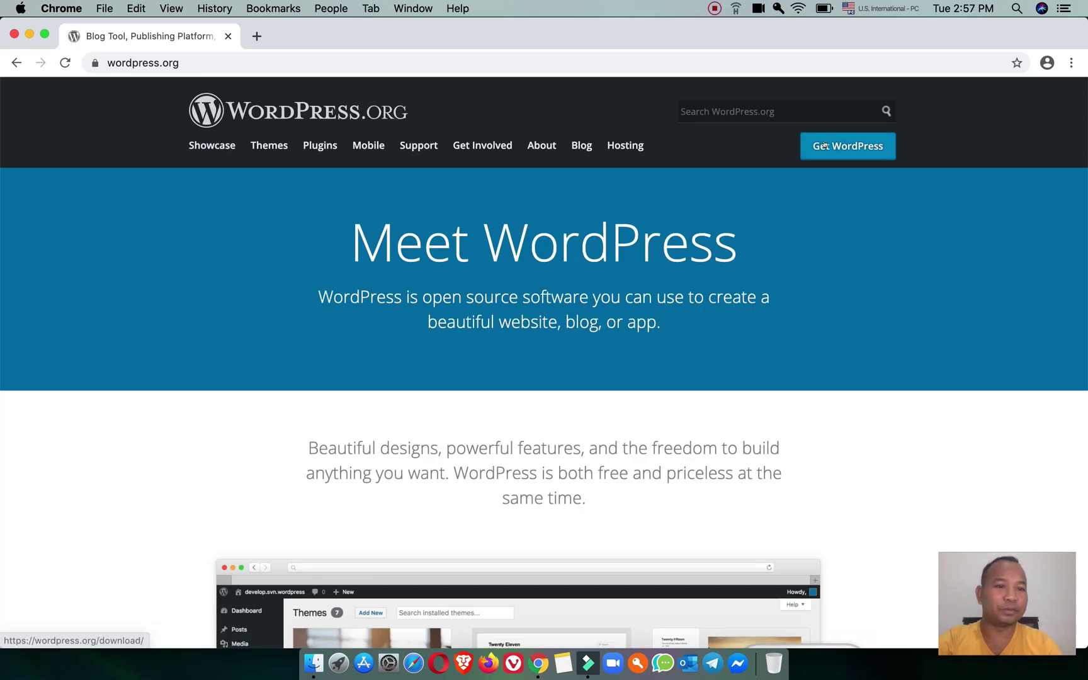
left_click(824, 146)
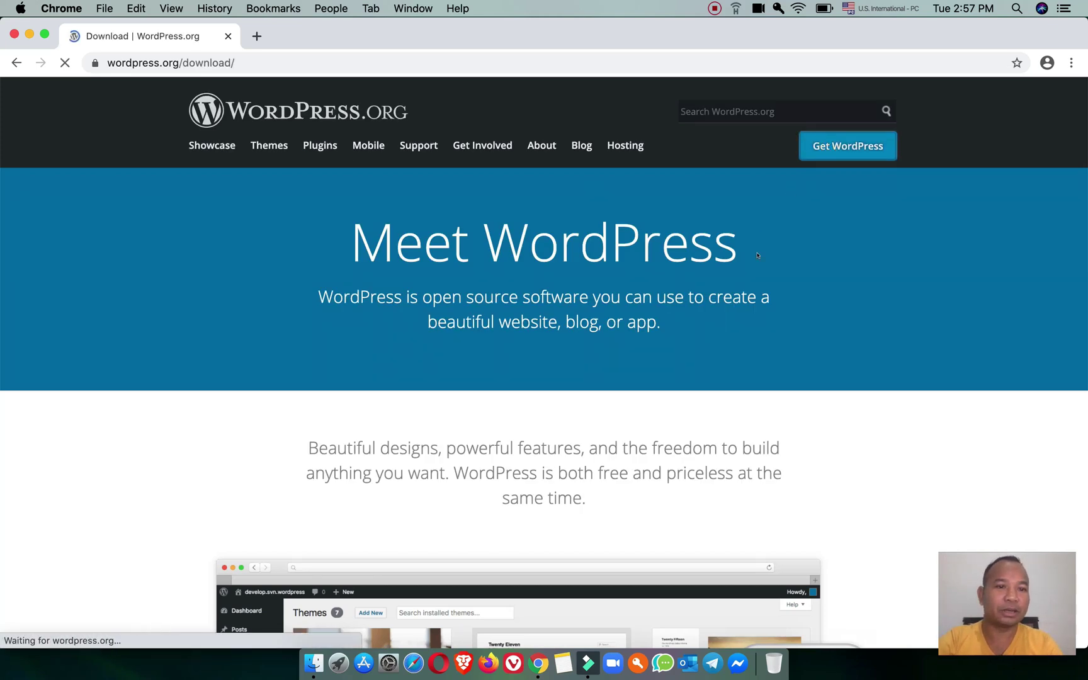
scroll(661, 315, "down", 3)
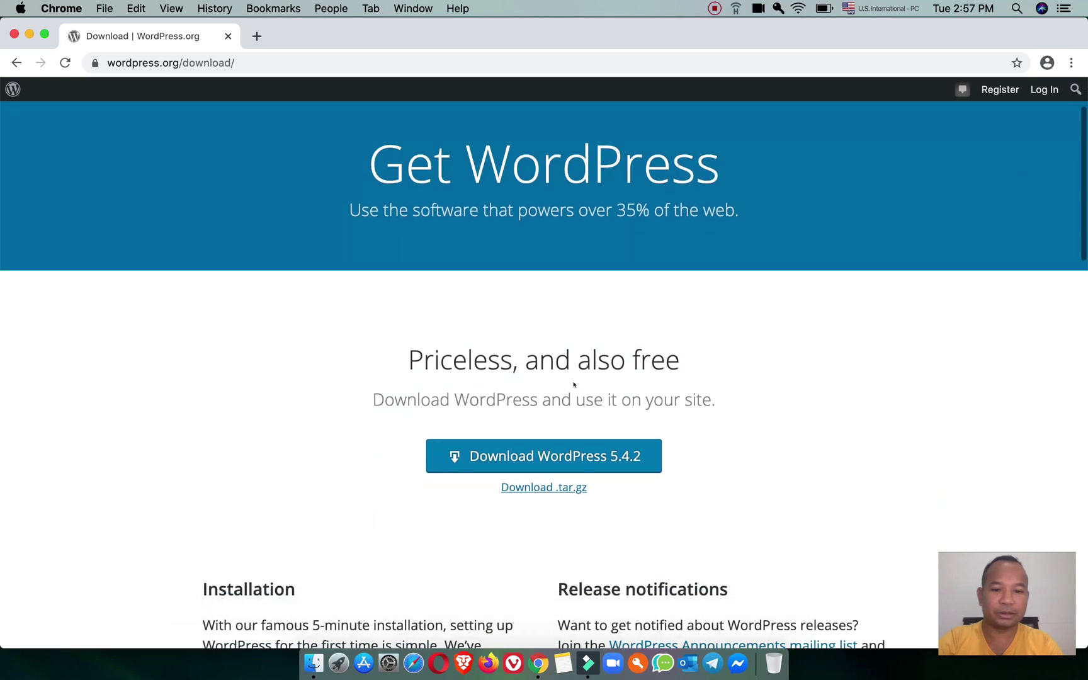
left_click(505, 455)
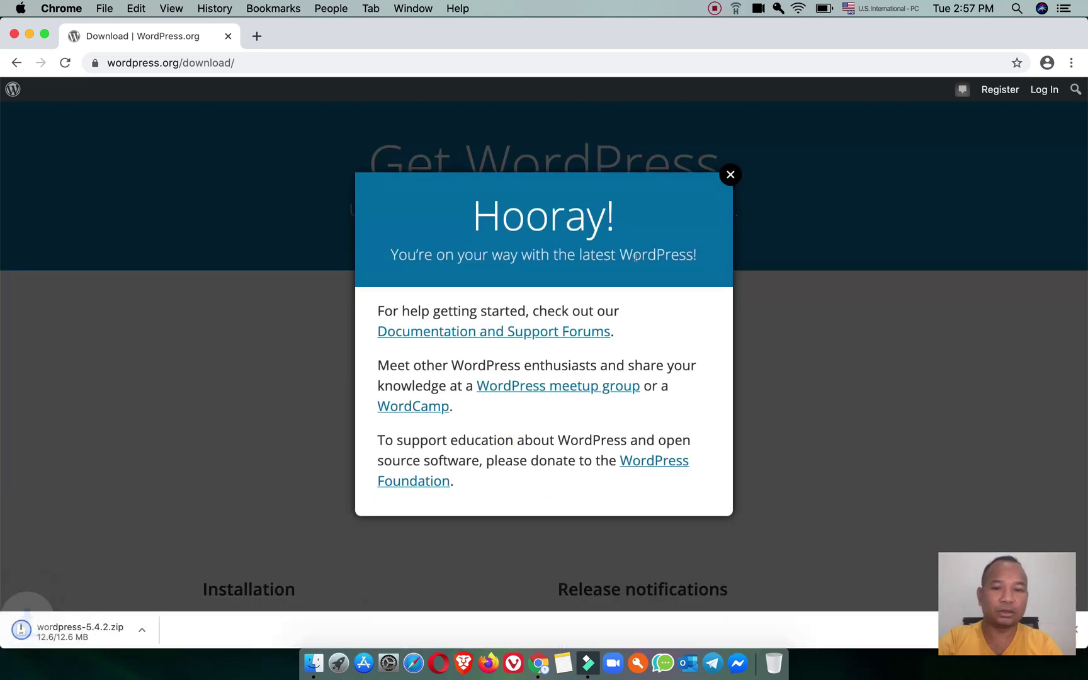
Dismiss the Hooray message and reveal wordpress-5.4.2.zip in Finder
left_click(730, 175)
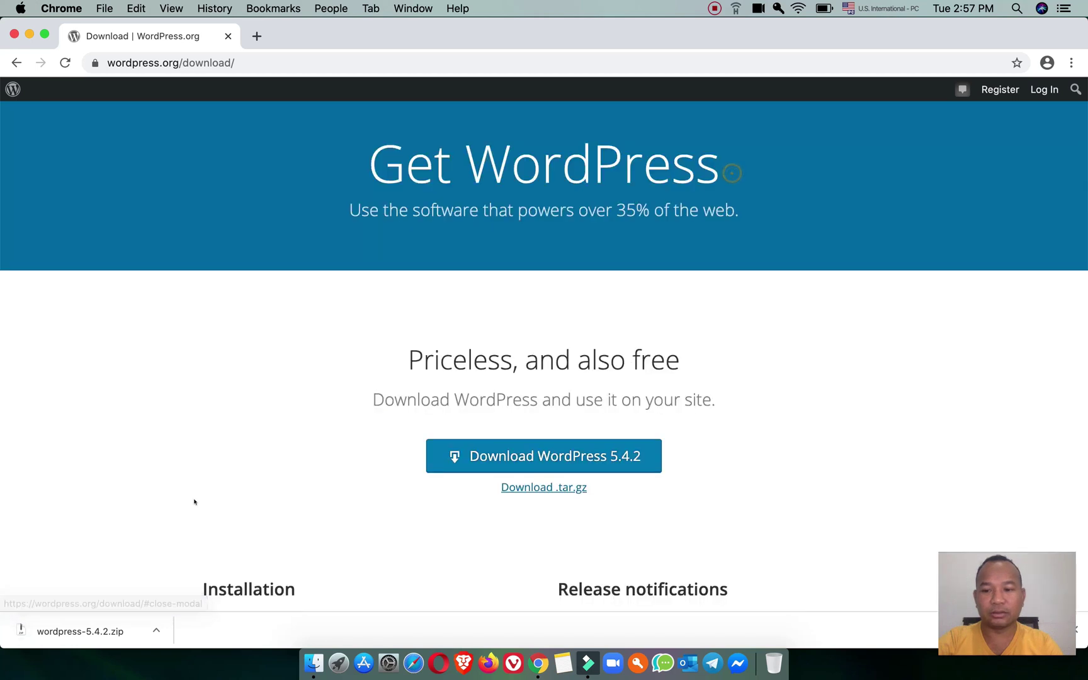
left_click(157, 631)
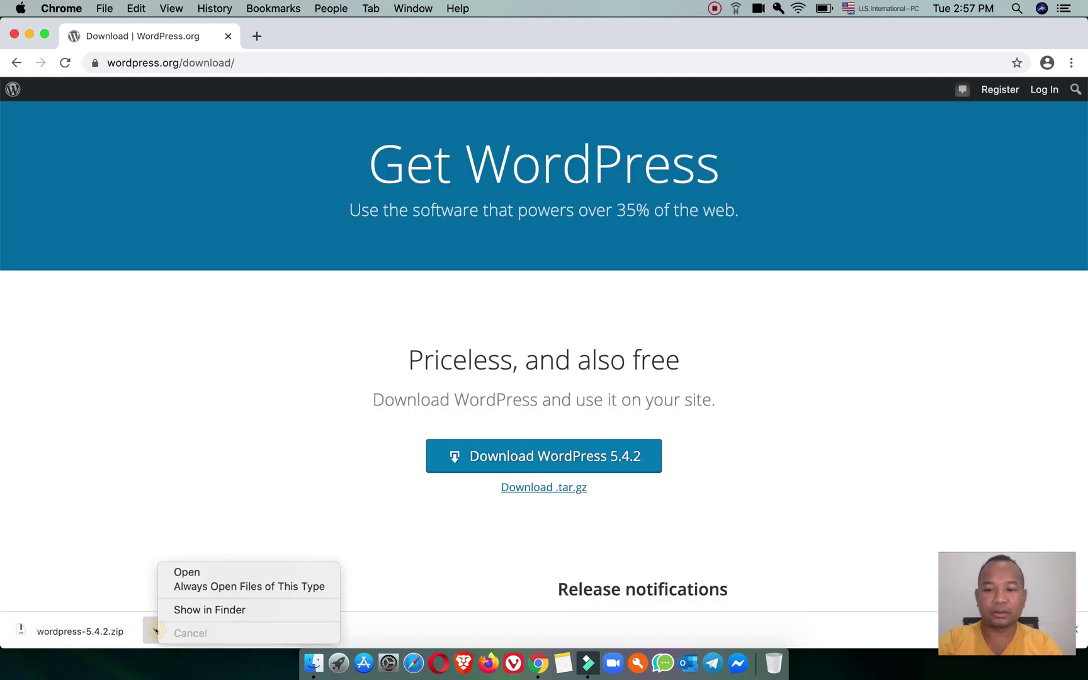
left_click(200, 610)
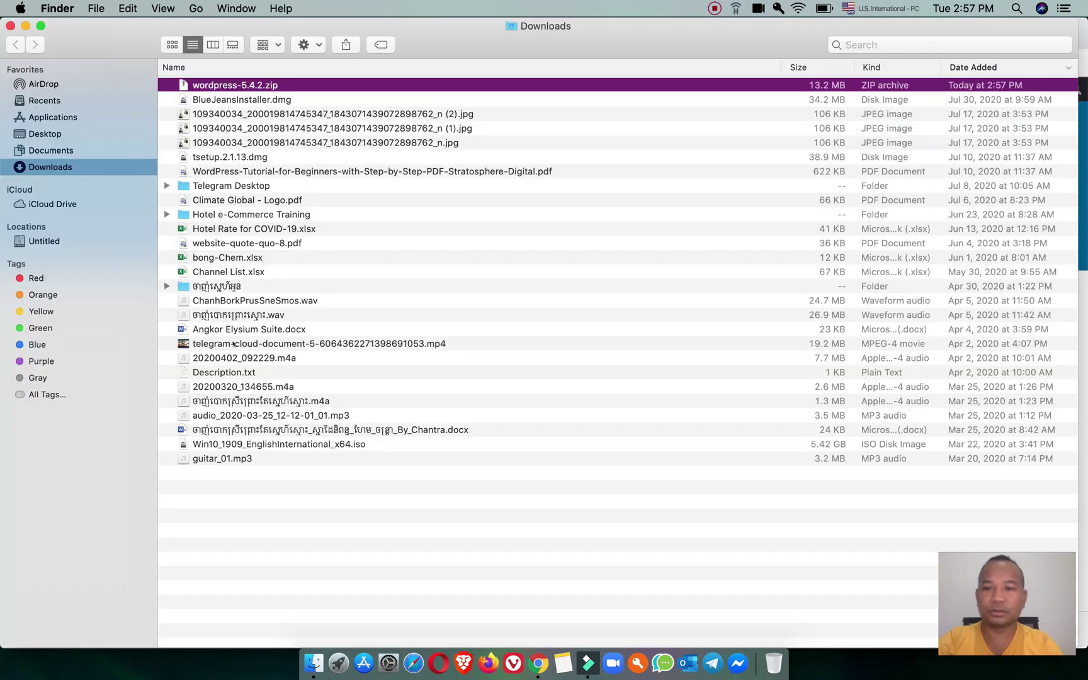
Expand wordpress-5.4.2.zip in Downloads into a wordpress folder
left_click(220, 99)
left_click(215, 86)
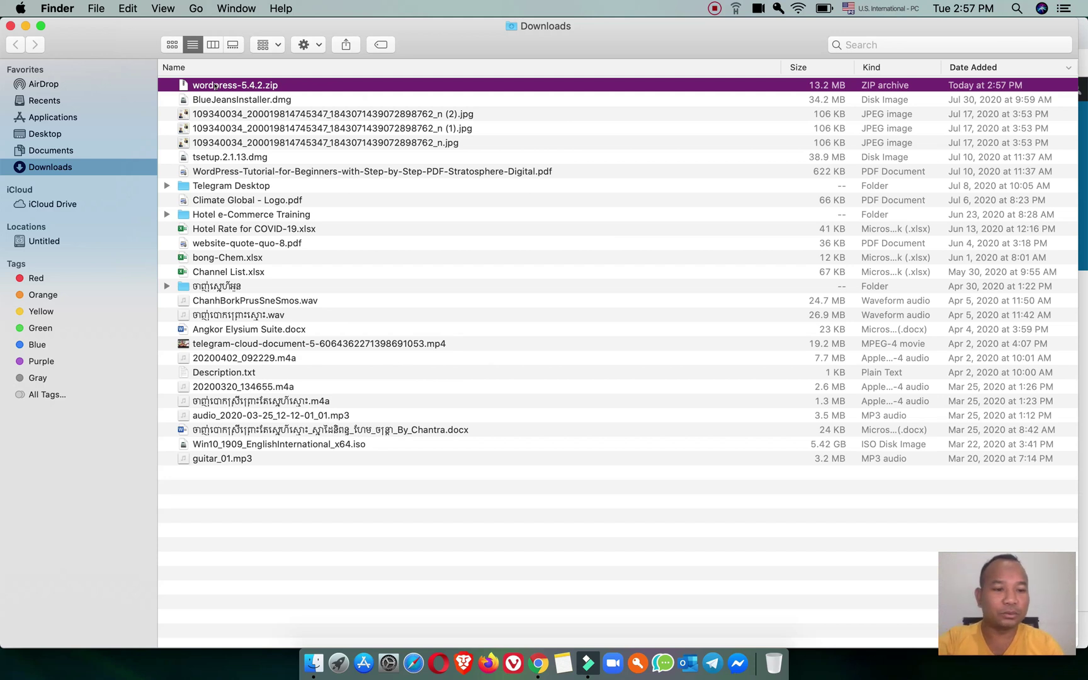
double_click(215, 85)
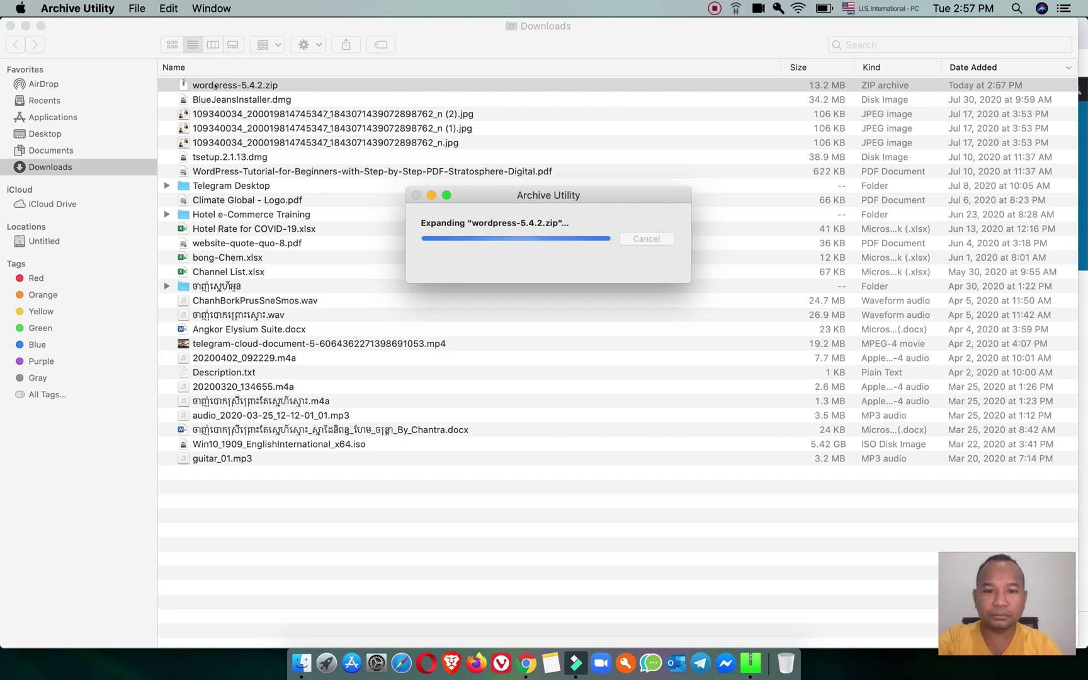
left_click(228, 101)
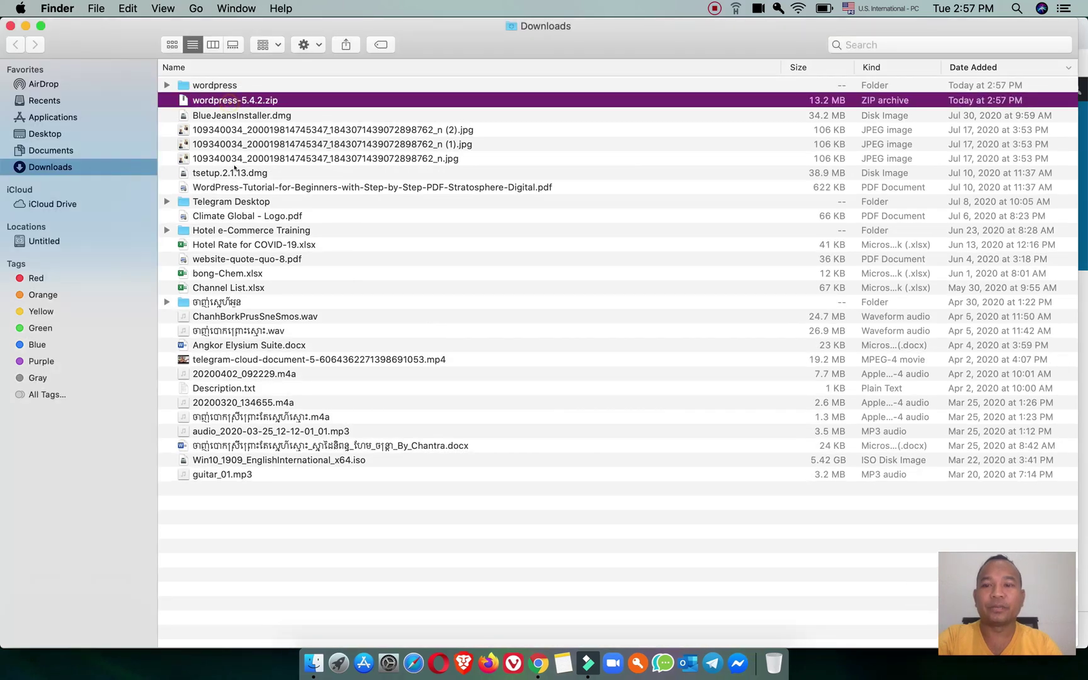
left_click(220, 86)
Rename the extracted wordpress folder to wordpressonmac
right_click(220, 87)
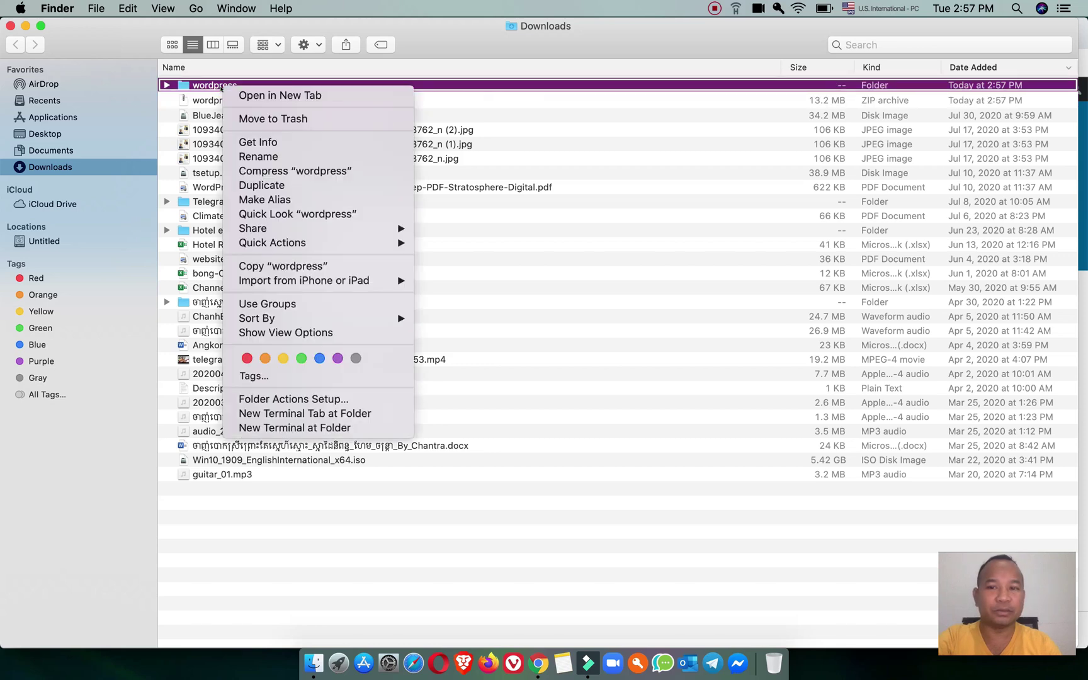
left_click(276, 158)
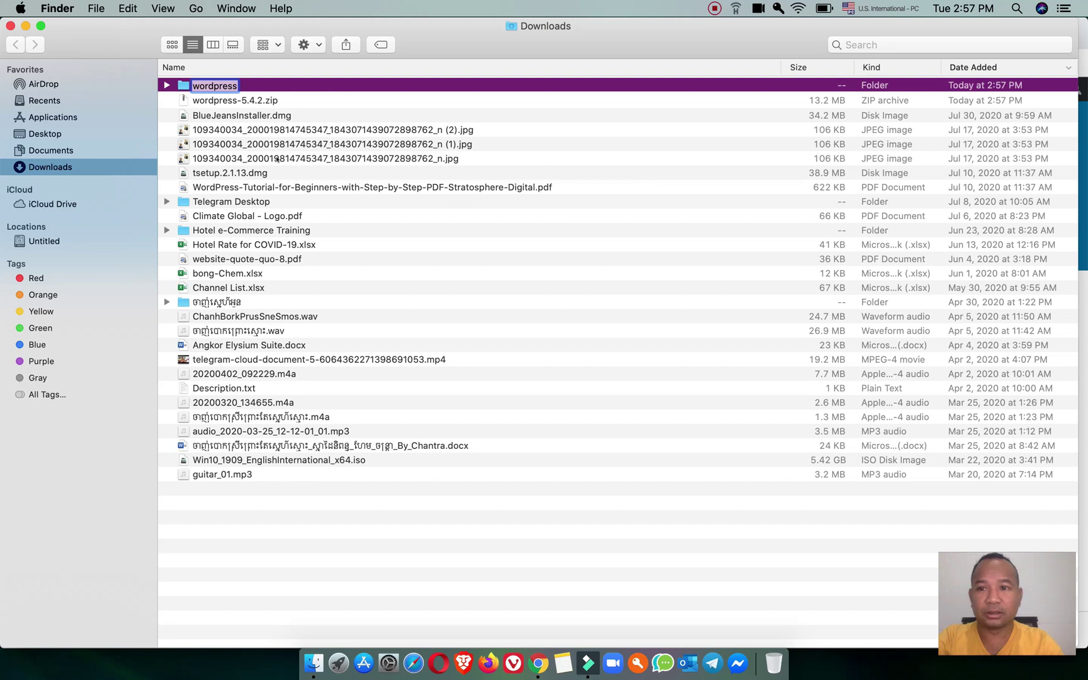
type("word")
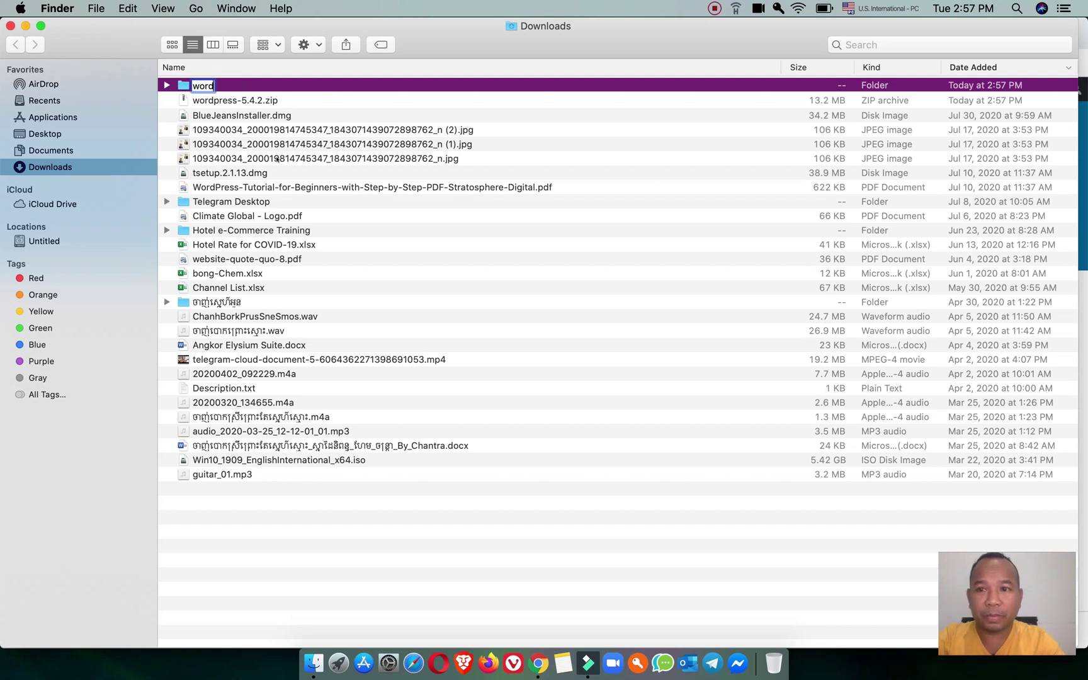
type("pres")
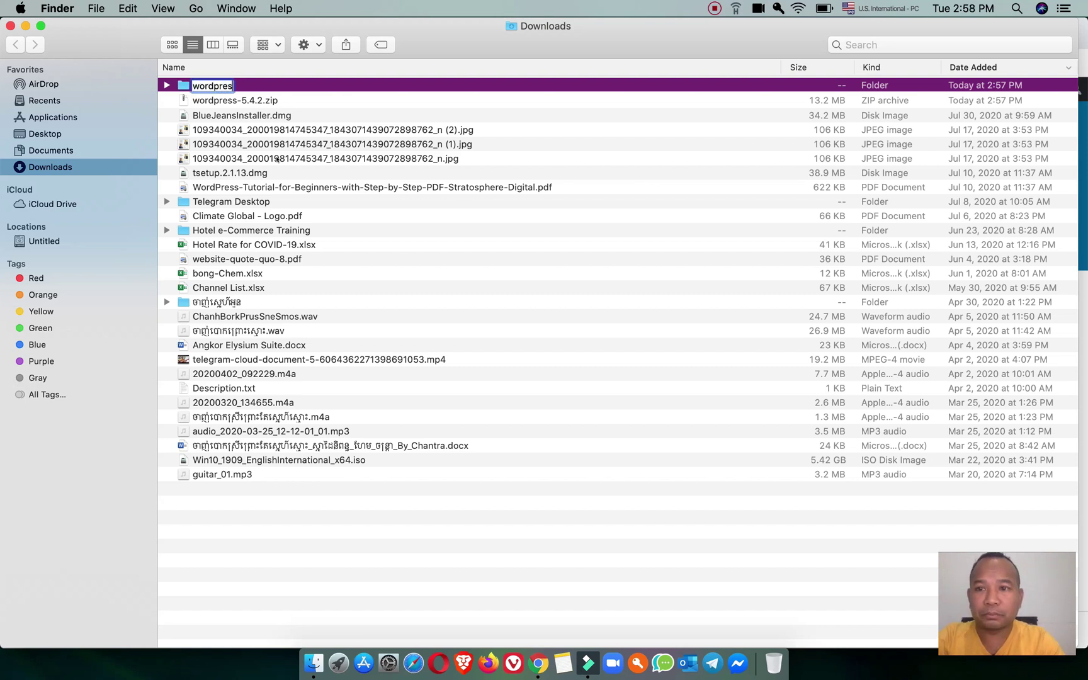
type("so")
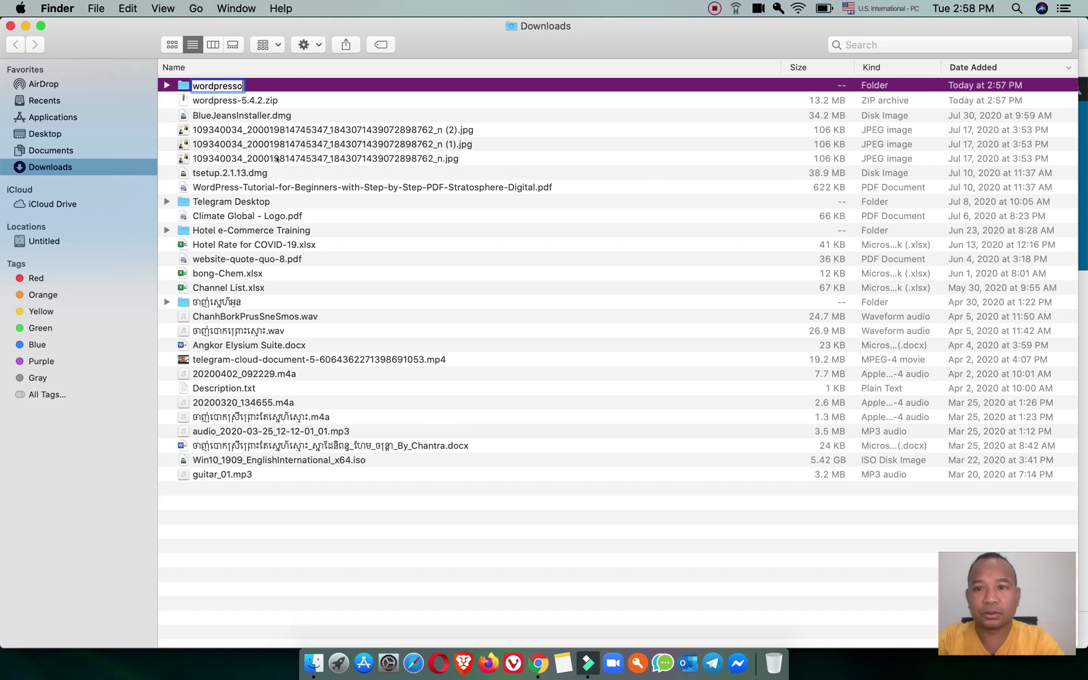
type("nmac")
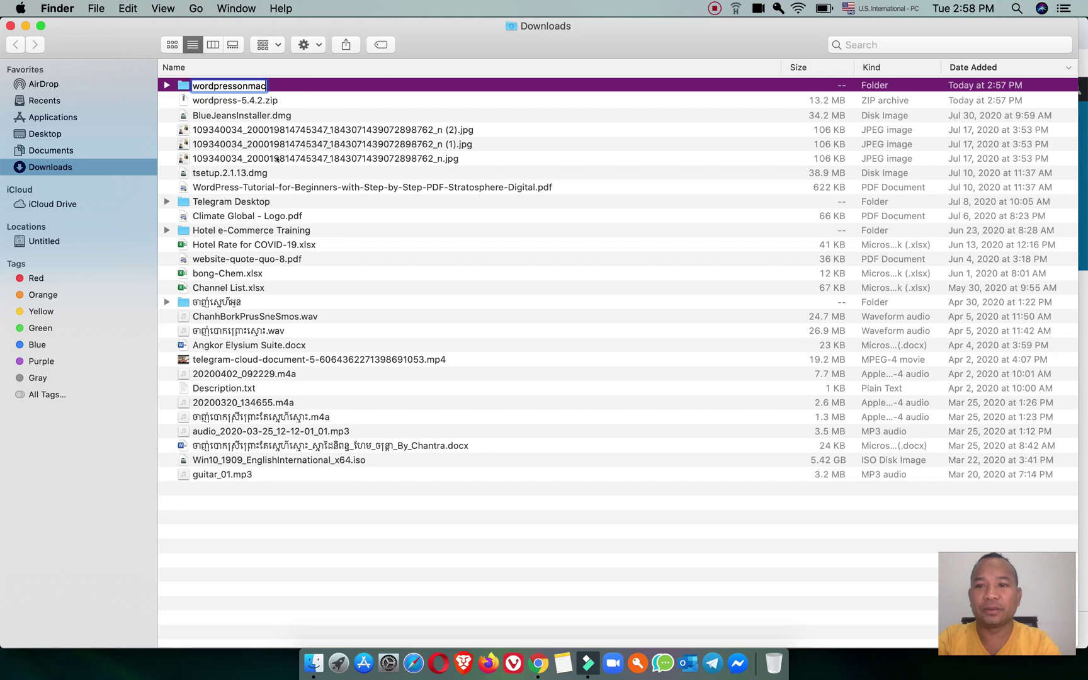
key("Return")
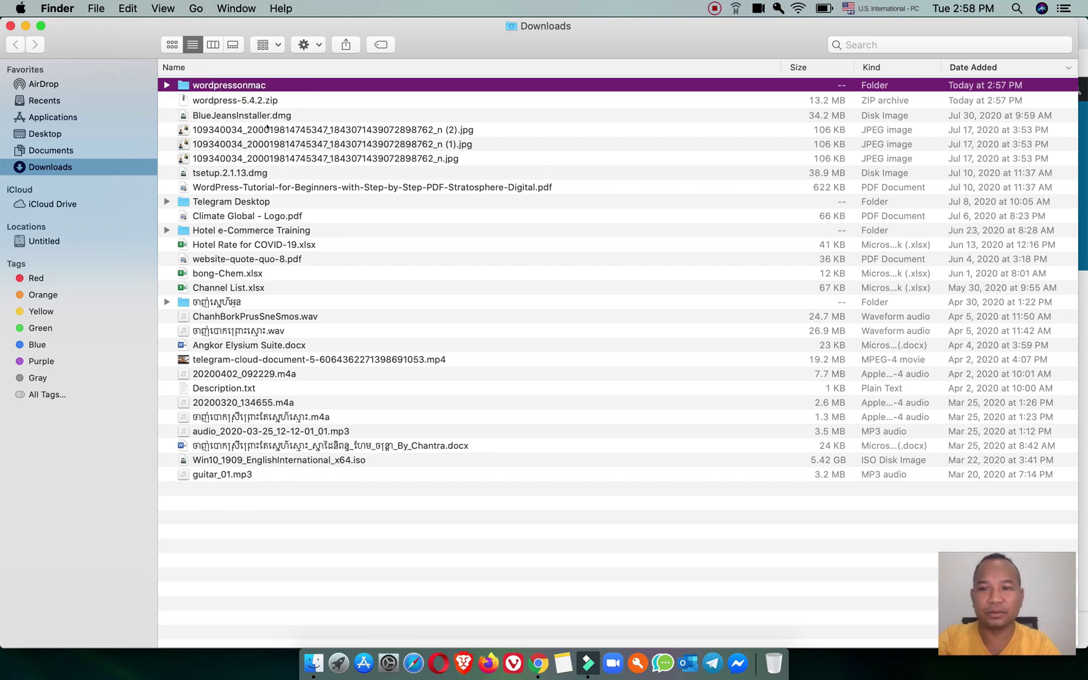
Copy the wordpressonmac folder and go to the Applications folder
left_click(263, 100)
left_click(234, 83)
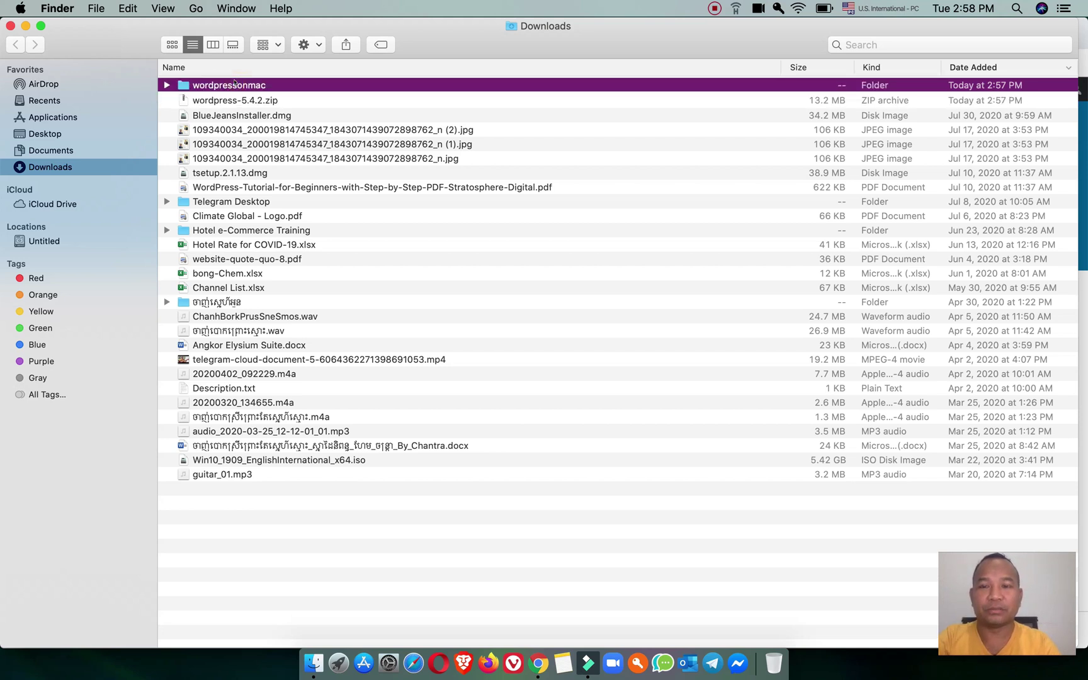
right_click(234, 83)
mouse_move(295, 224)
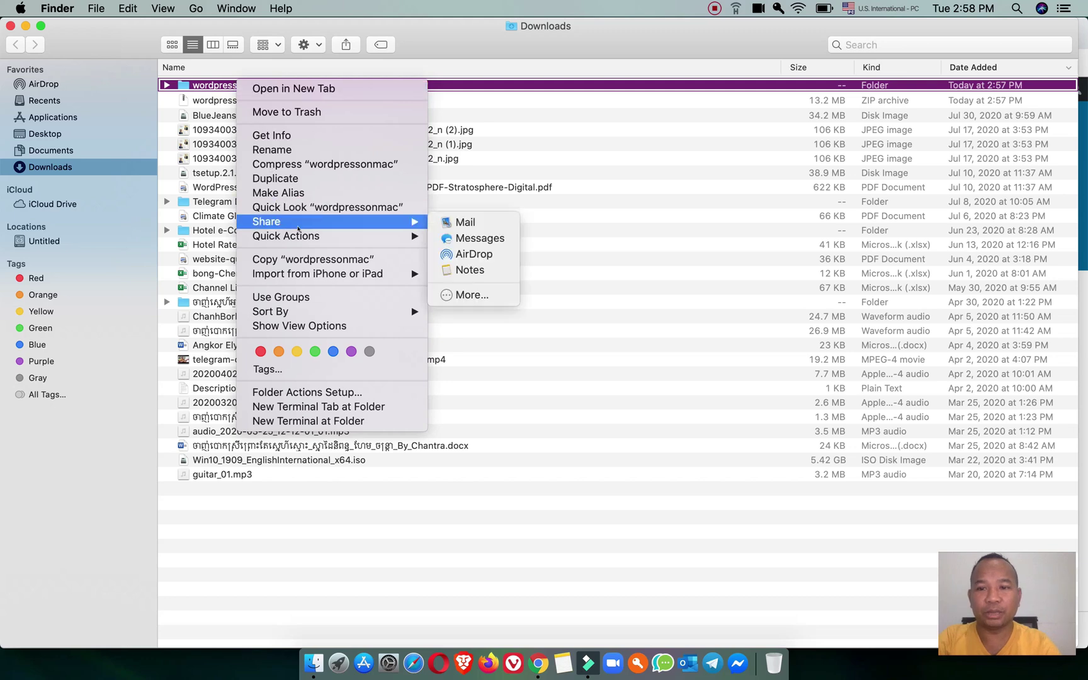
left_click(295, 260)
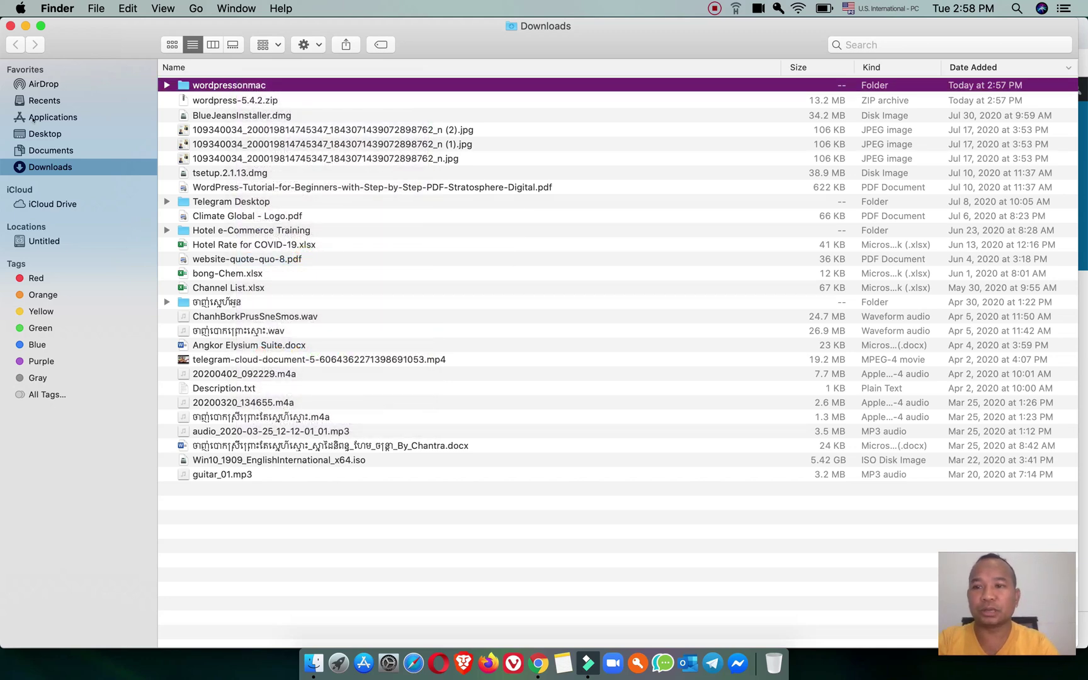
left_click(53, 116)
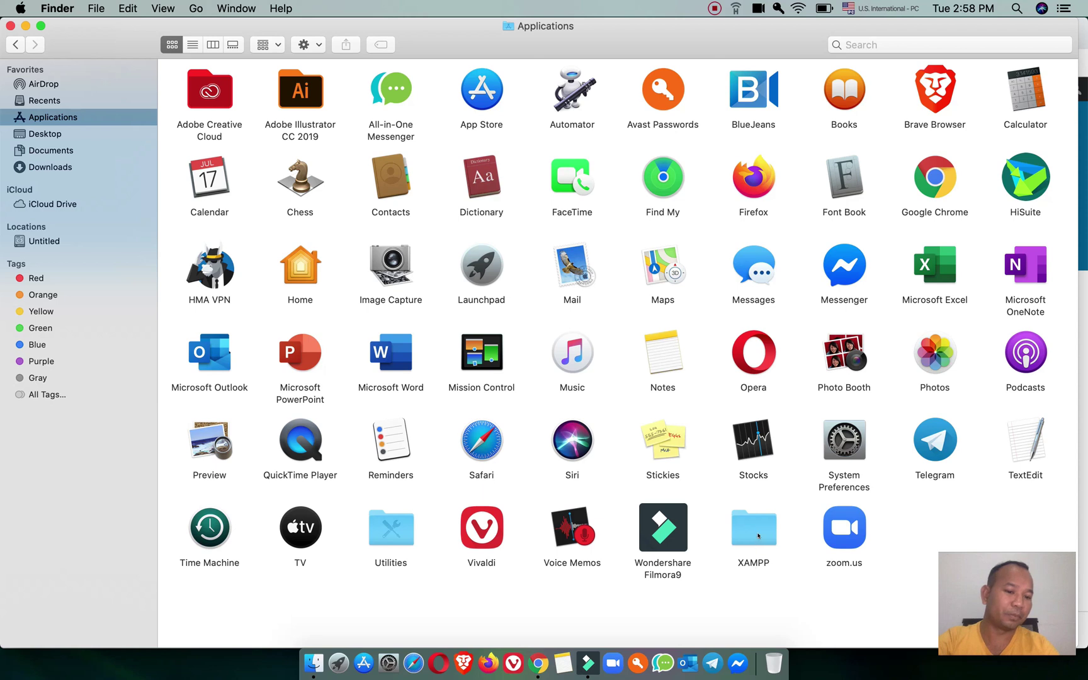
Paste the wordpressonmac folder into XAMPP's htdocs folder
left_click(758, 529)
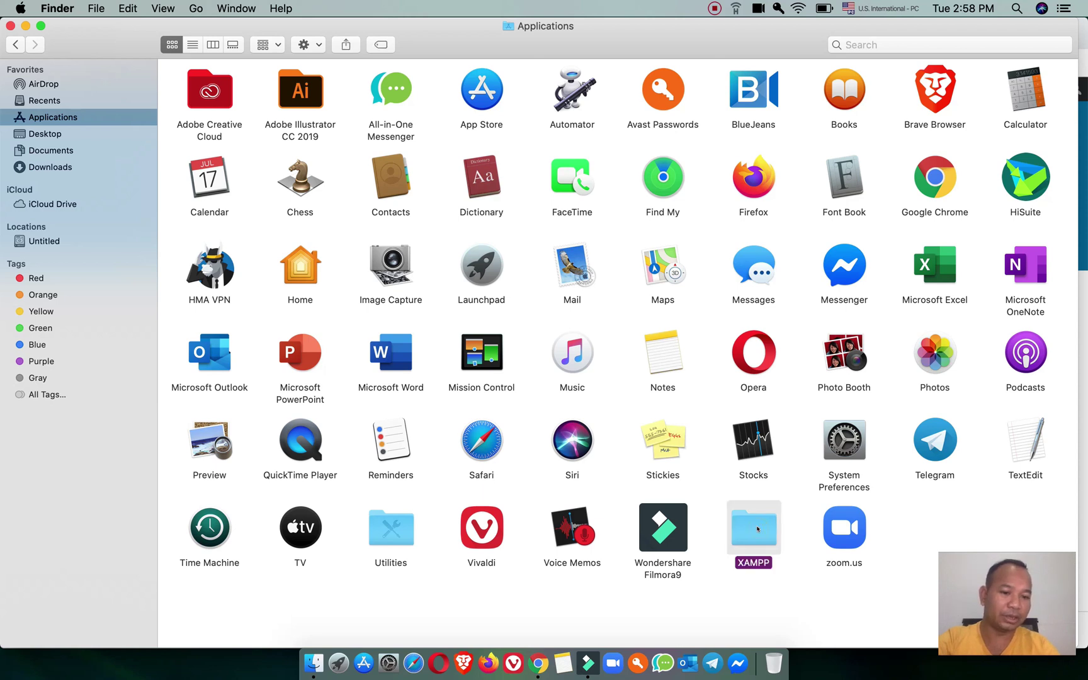
double_click(757, 529)
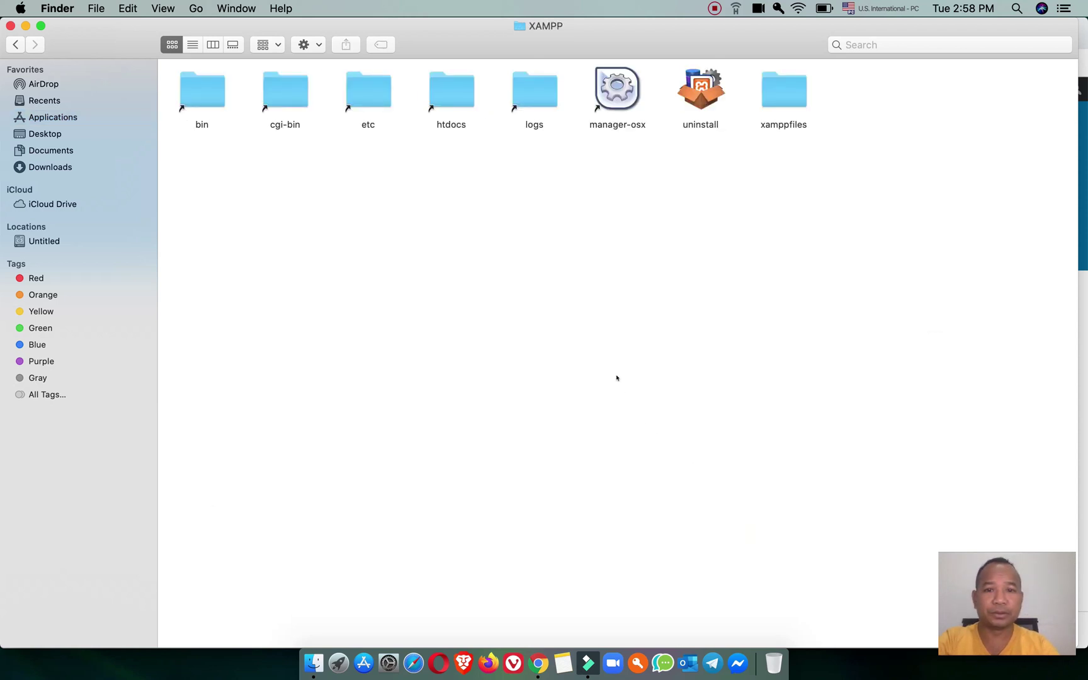
double_click(451, 98)
right_click(536, 270)
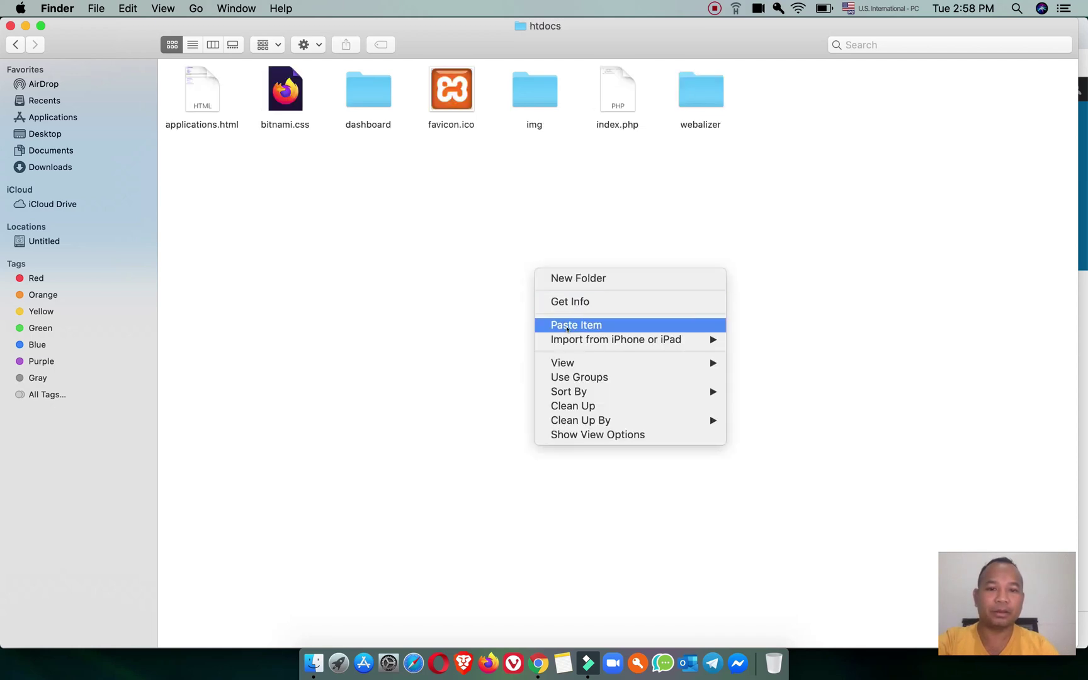
left_click(567, 325)
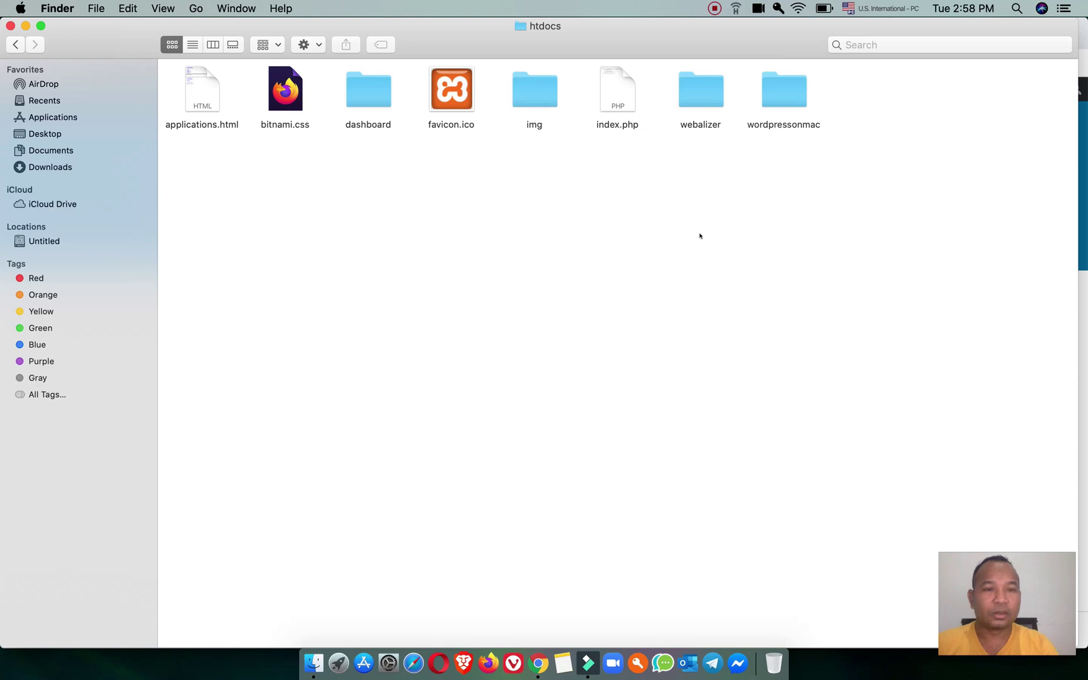
Open wordpressonmac in htdocs and select wp-config-sample.php
double_click(784, 94)
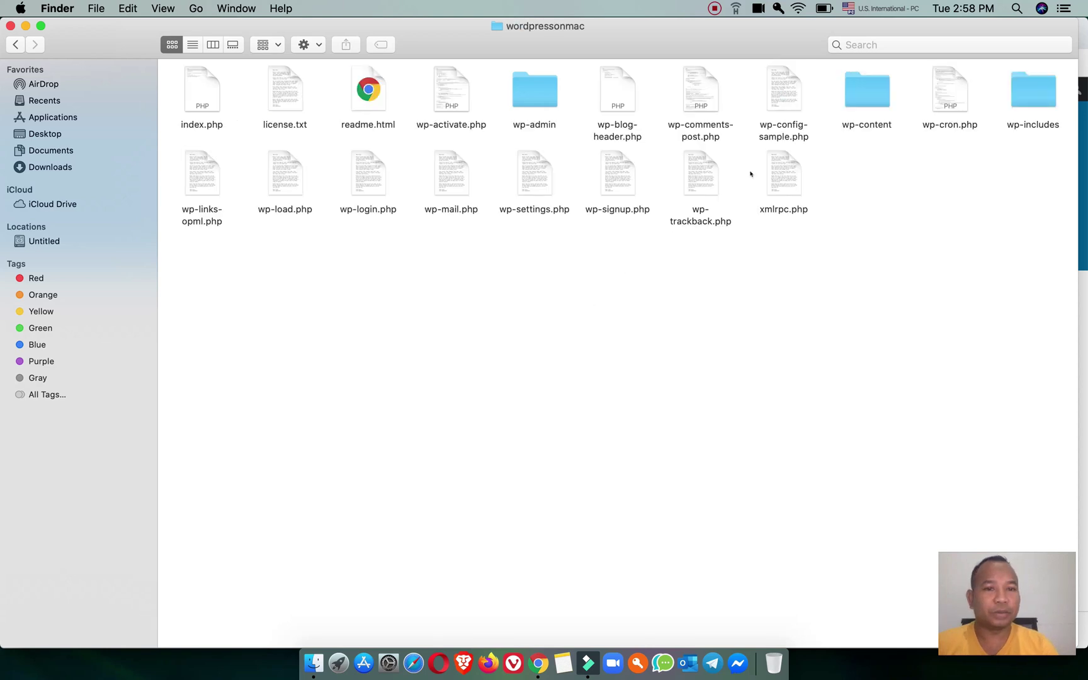
left_click(782, 90)
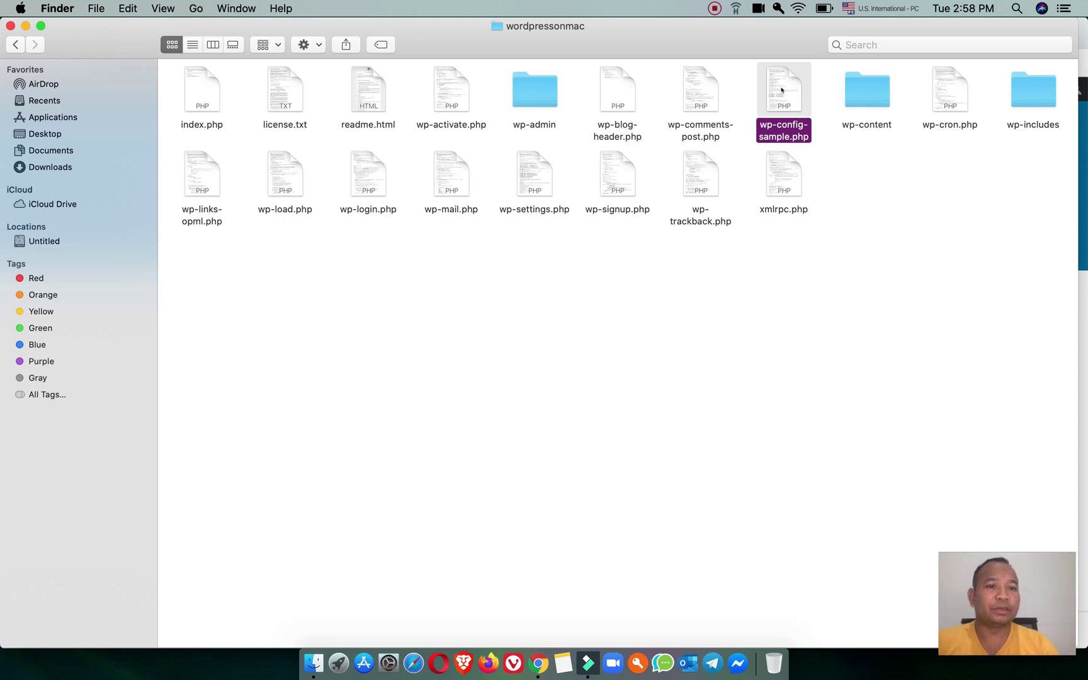
Open wp-config-sample.php in TextEdit with the window enlarged to fill the screen
right_click(781, 90)
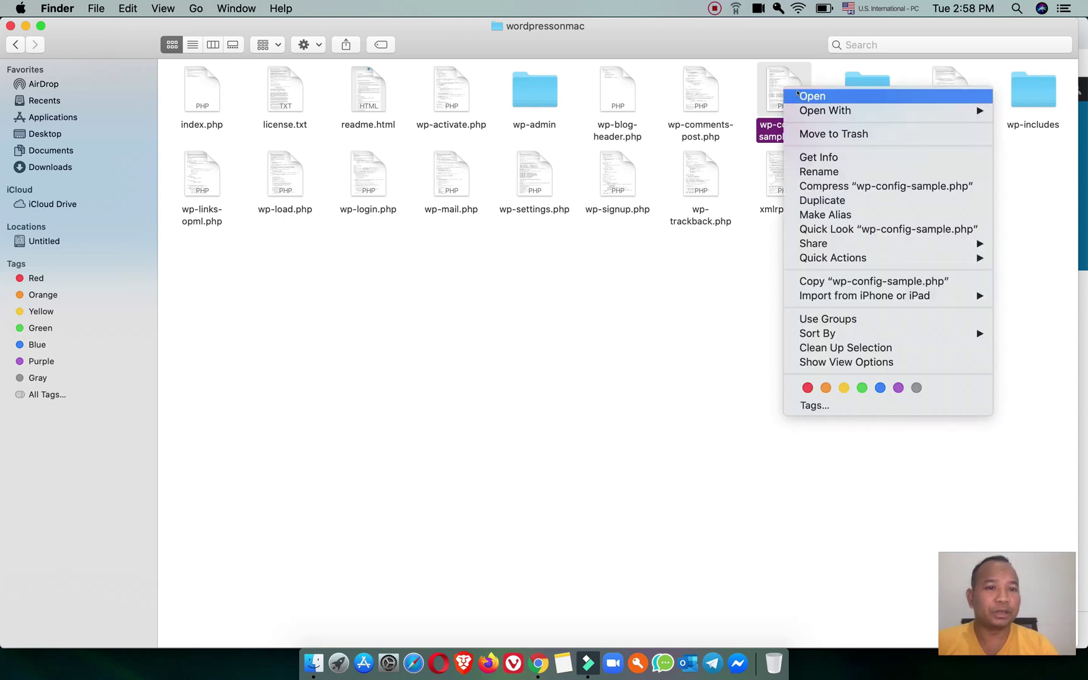
mouse_move(807, 107)
left_click(735, 110)
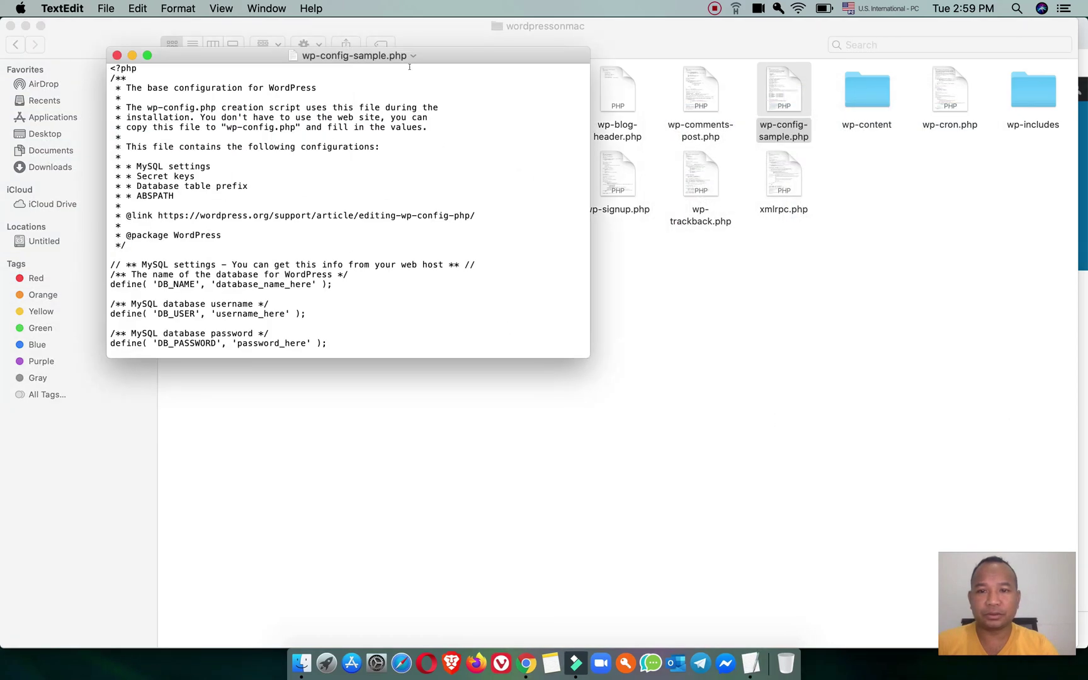
double_click(451, 57)
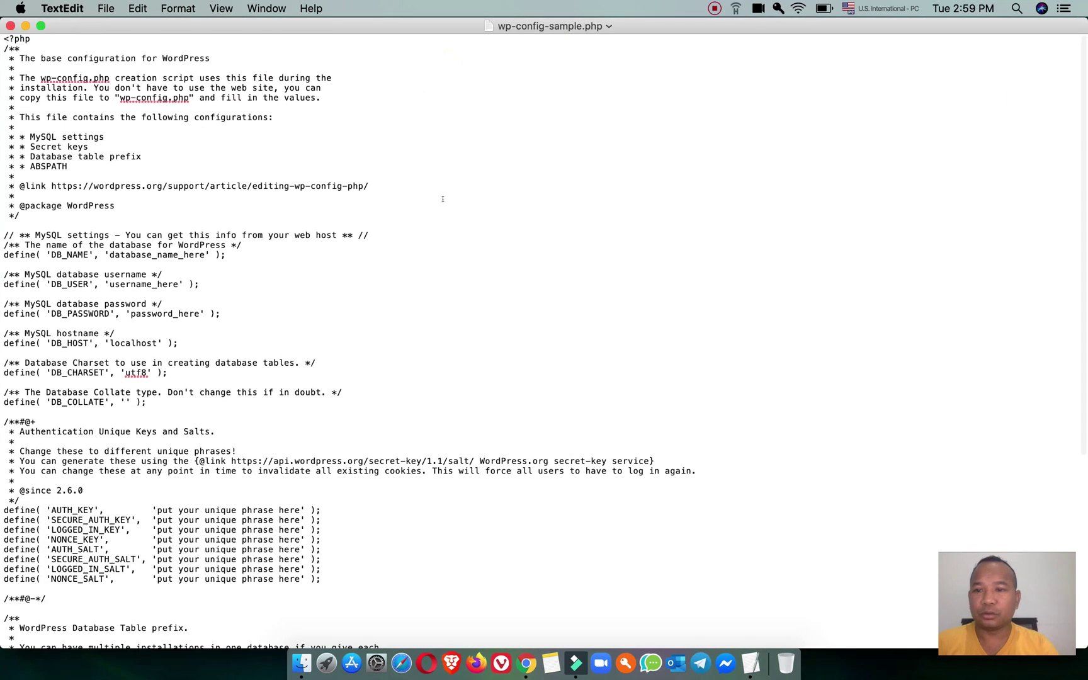
Select the database_name_here placeholder in the MySQL settings
scroll(442, 199, "down", 5)
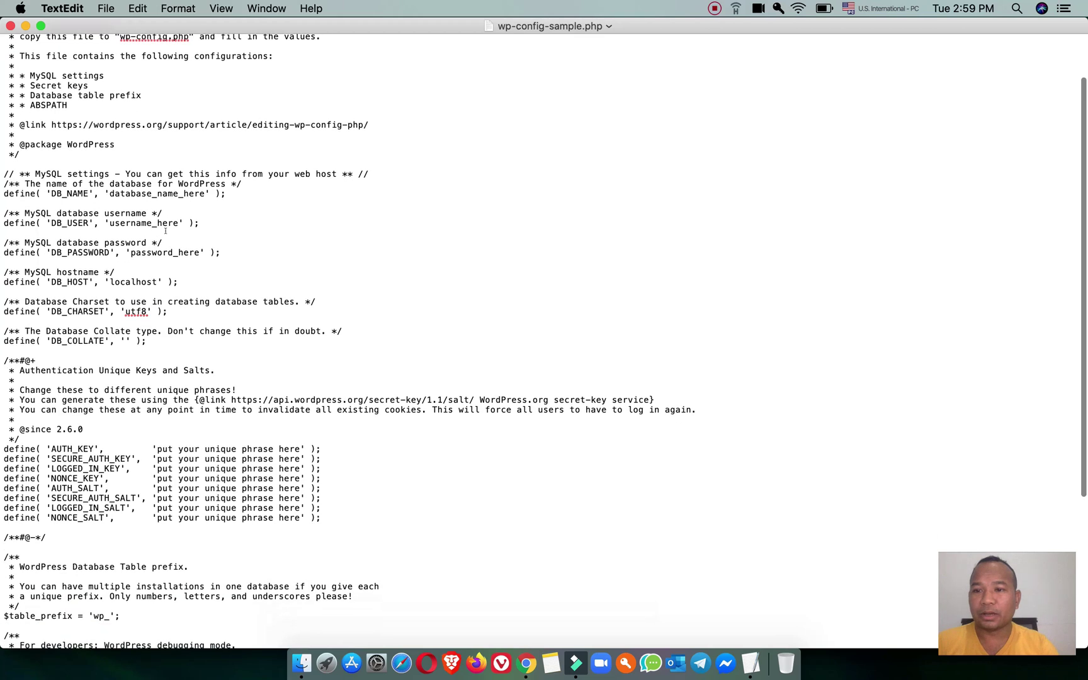
left_click(110, 192)
left_click(209, 193, "shift")
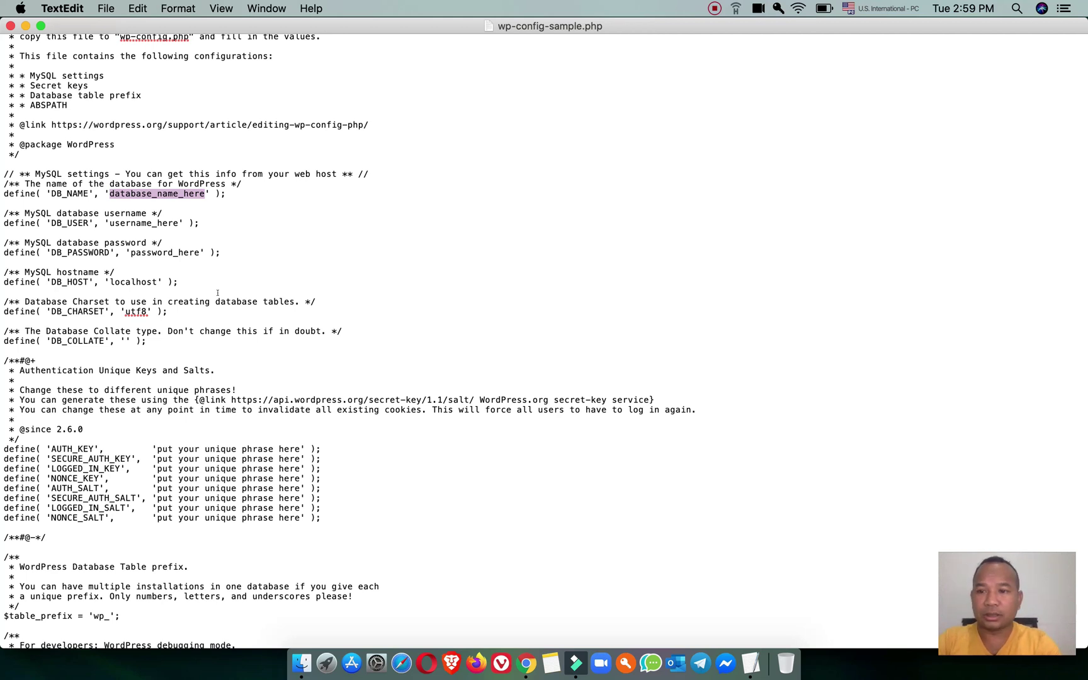
Set DB_NAME to wordpressonmac, DB_USER to root, blank DB_PASSWORD, and save the file
type("wordpr")
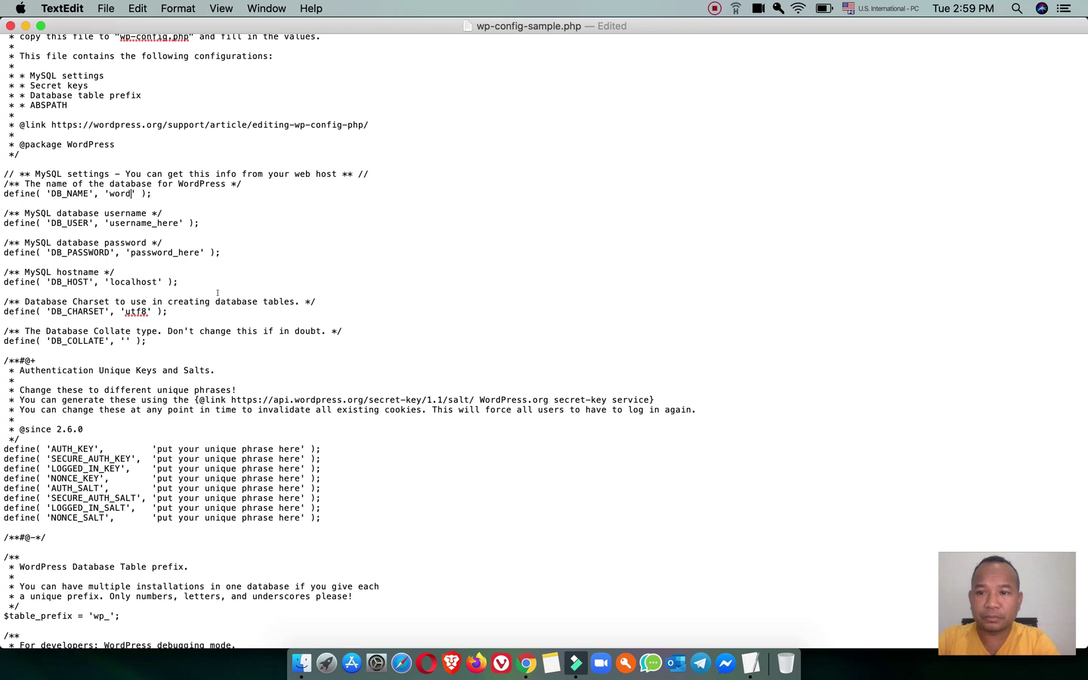
type("esson")
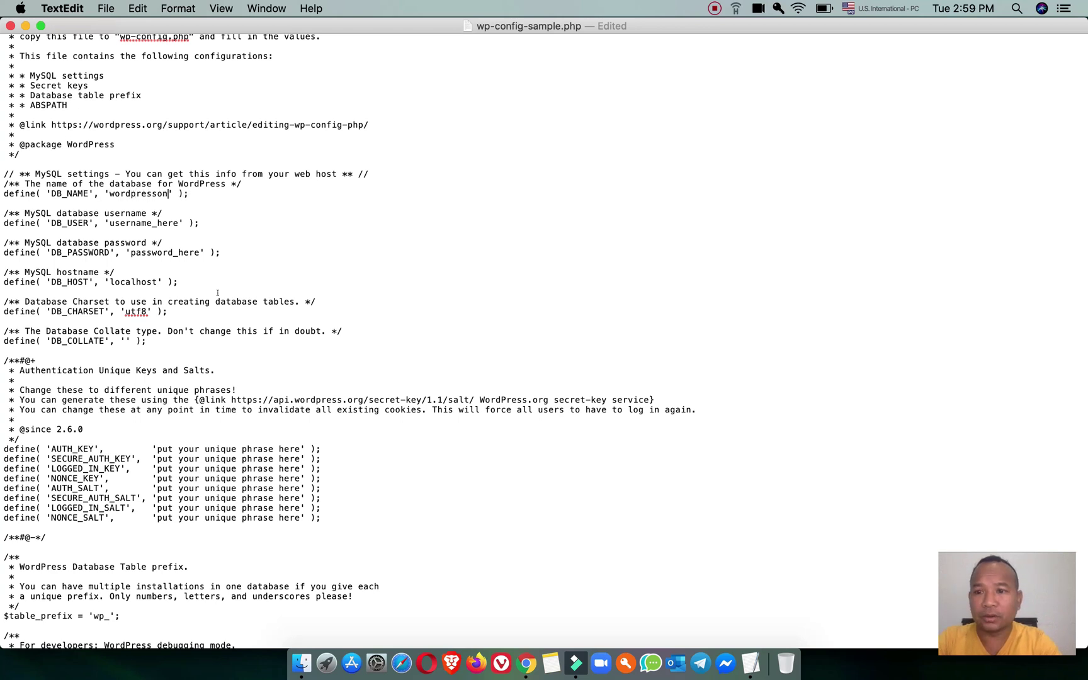
type("mac")
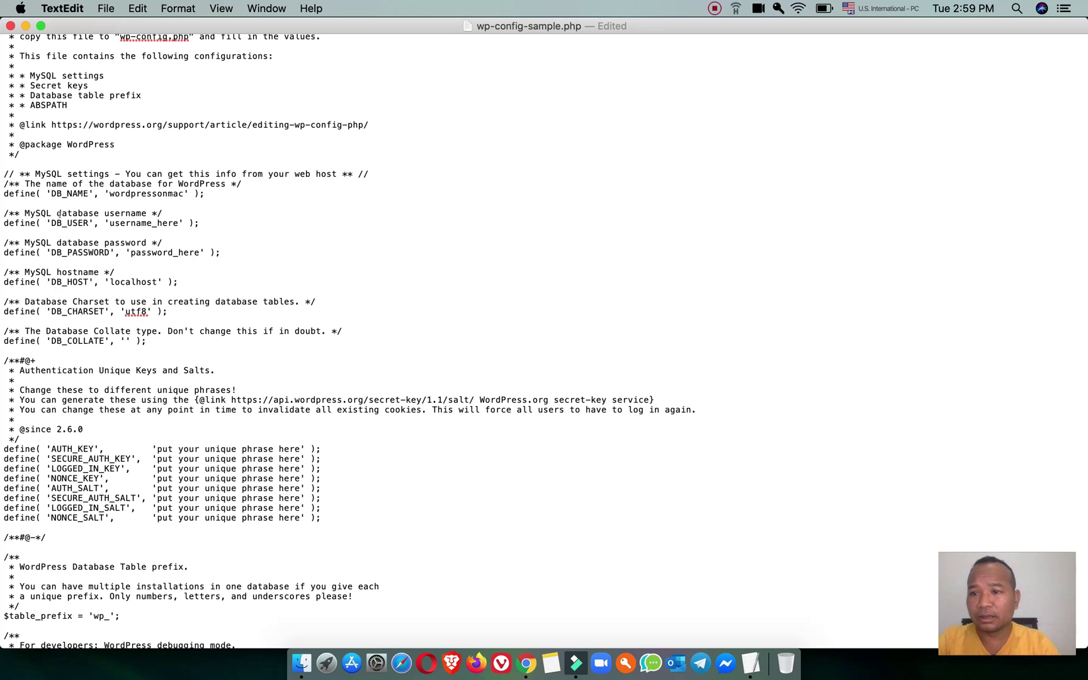
double_click(110, 223)
type("root")
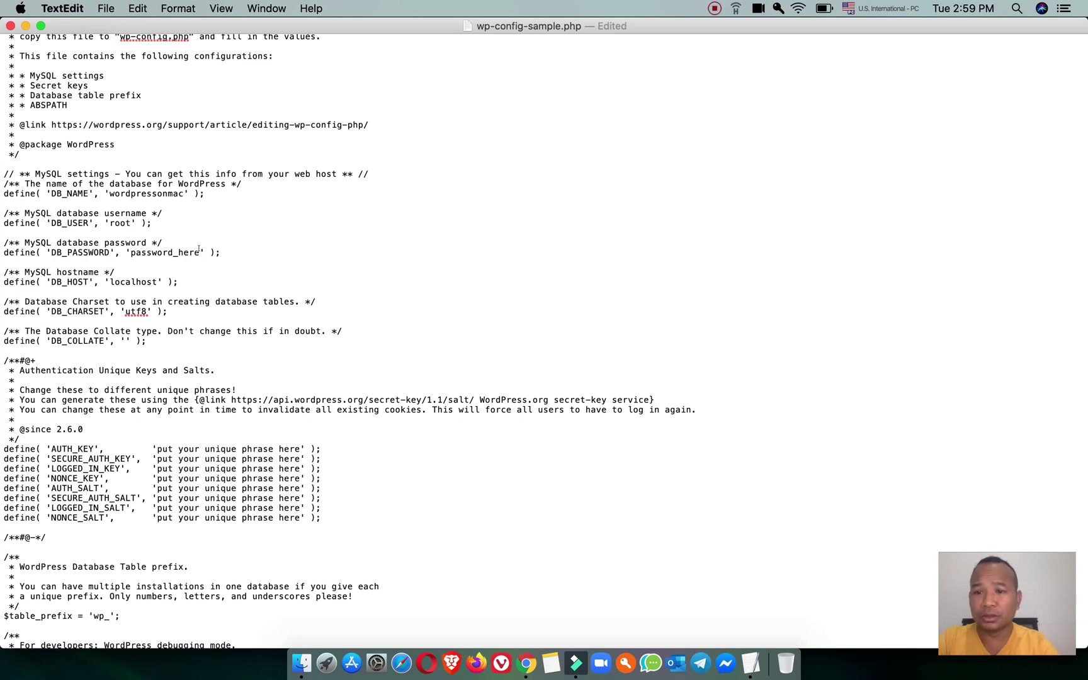
left_click_drag(201, 252, 129, 252)
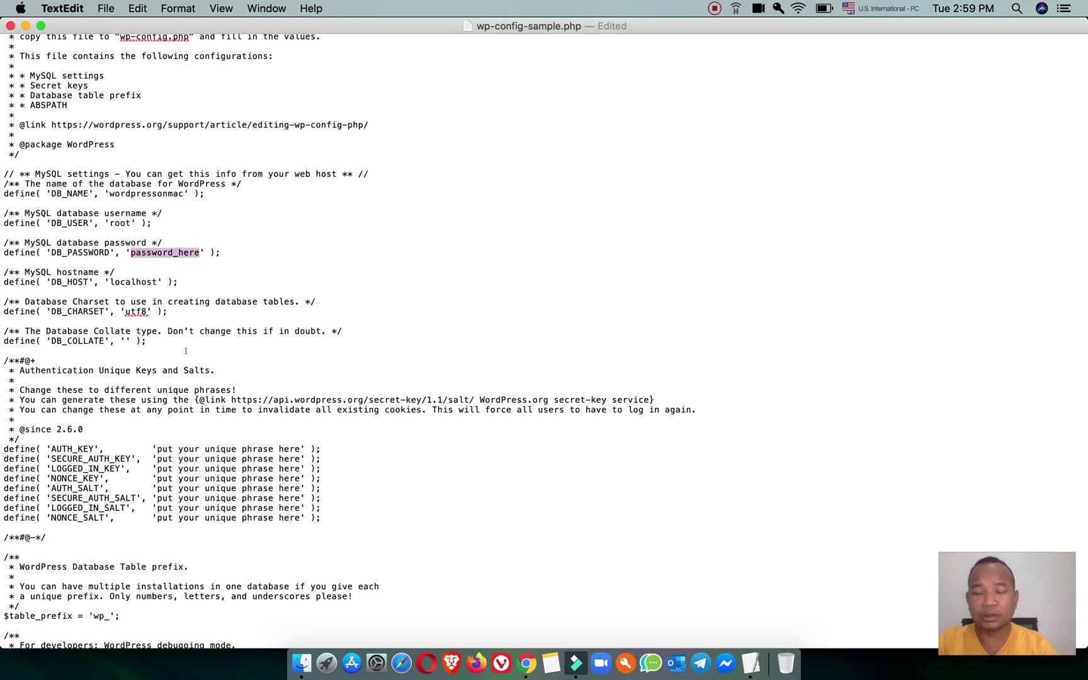
key("BackSpace")
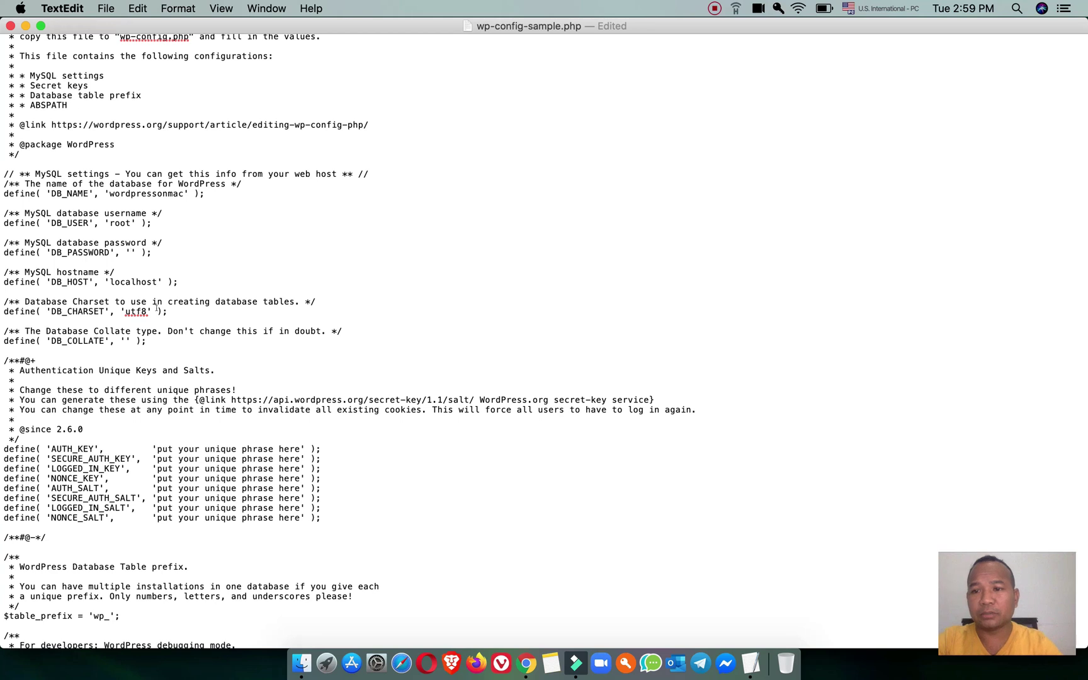
left_click(107, 8)
left_click(125, 93)
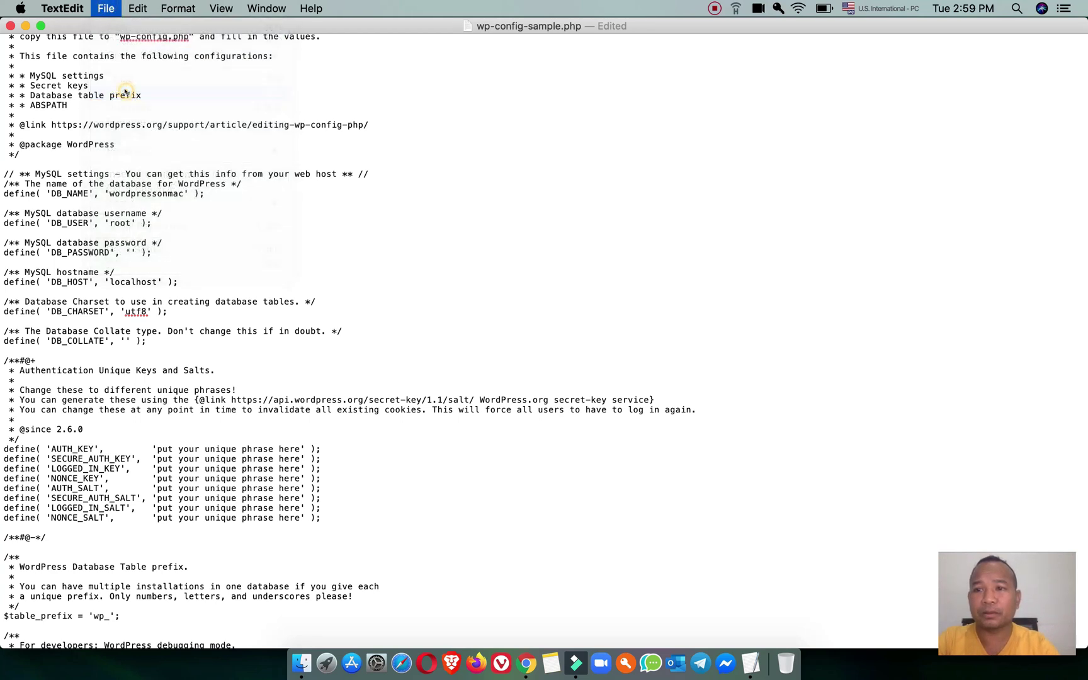
Close the config in TextEdit and duplicate wp-config-sample.php in Finder
left_click(10, 25)
left_click(666, 330)
left_click(779, 100)
right_click(779, 100)
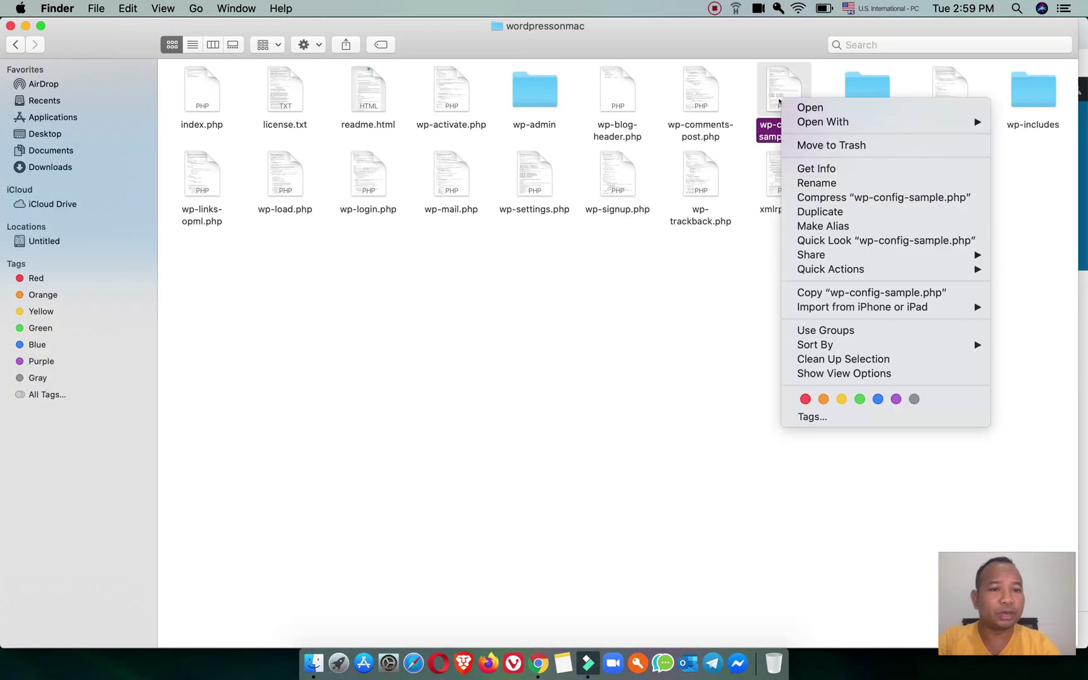
left_click(819, 212)
left_click_drag(804, 118, 558, 355)
Rename the duplicate to wp-config.php
right_click(558, 355)
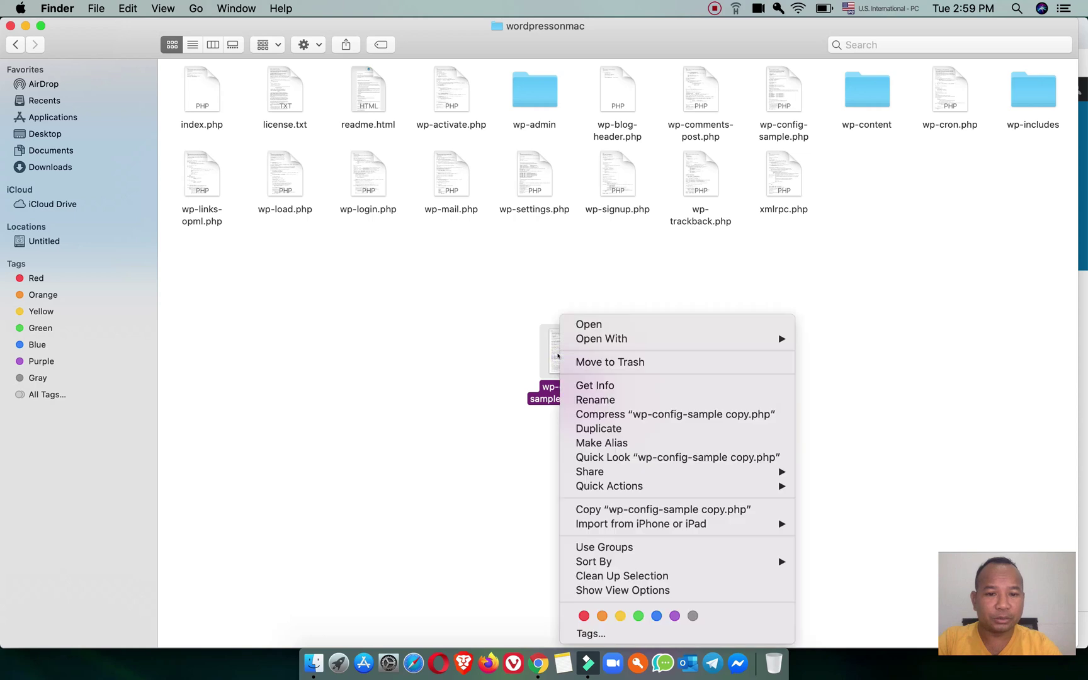
left_click(576, 399)
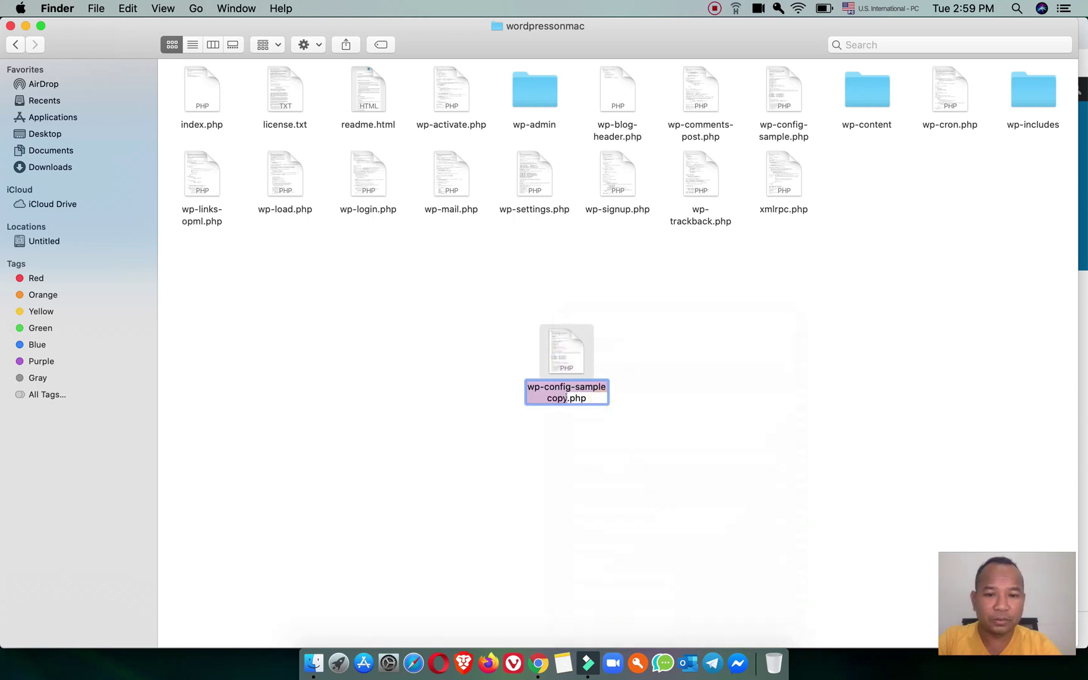
left_click(566, 398)
key("BackSpace")
key("BackSpace")
key("BackSpace")
key("BackSpace")
key("BackSpace")
key("BackSpace")
key("BackSpace")
key("BackSpace")
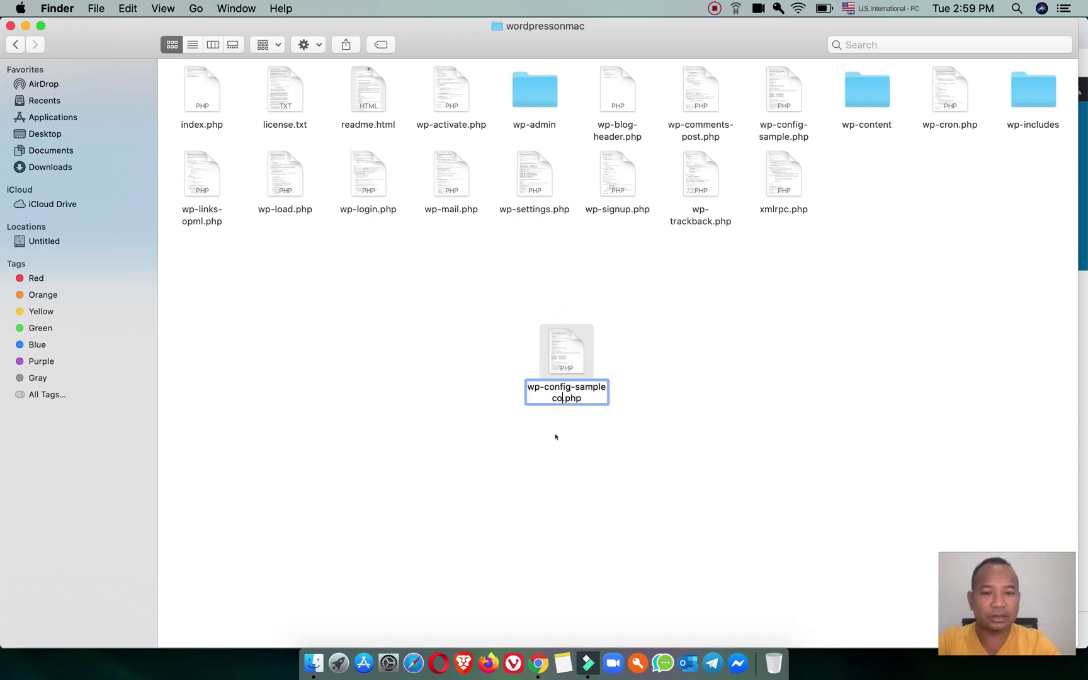
key("BackSpace")
key("BackSpace")
key("BackSpace")
key("BackSpace")
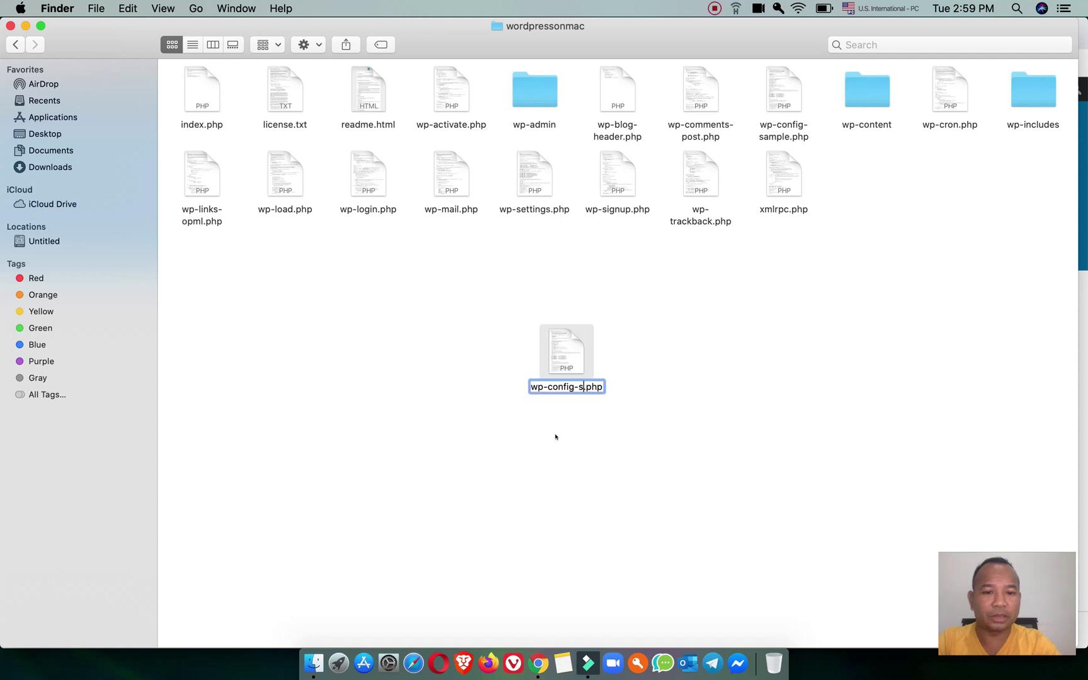
key("Return")
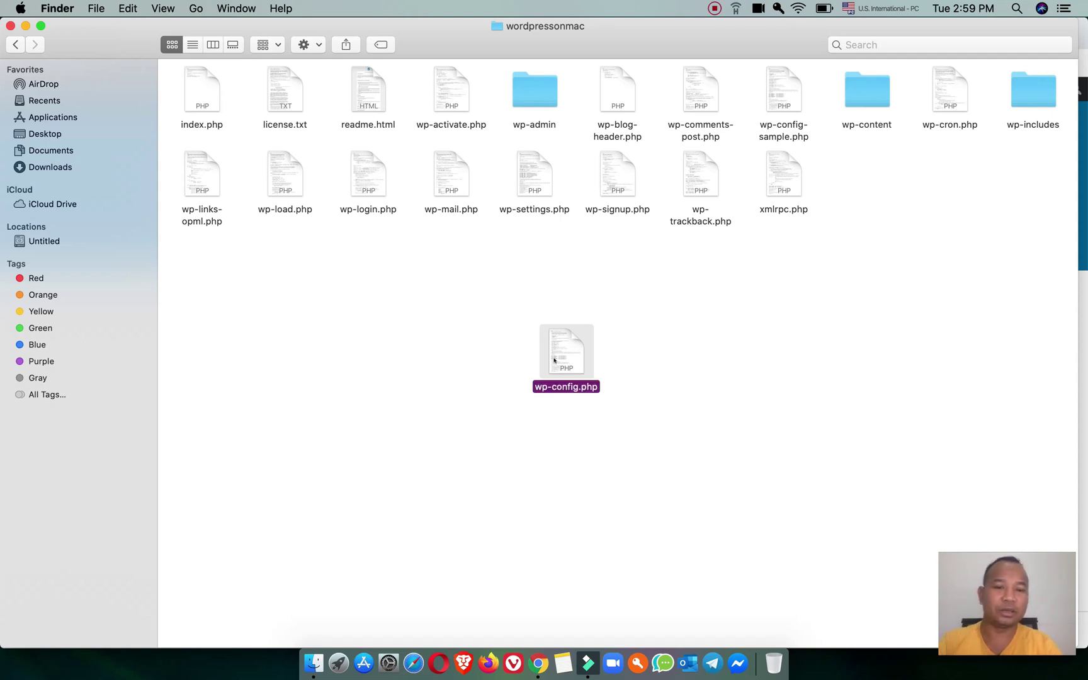
left_click(760, 340)
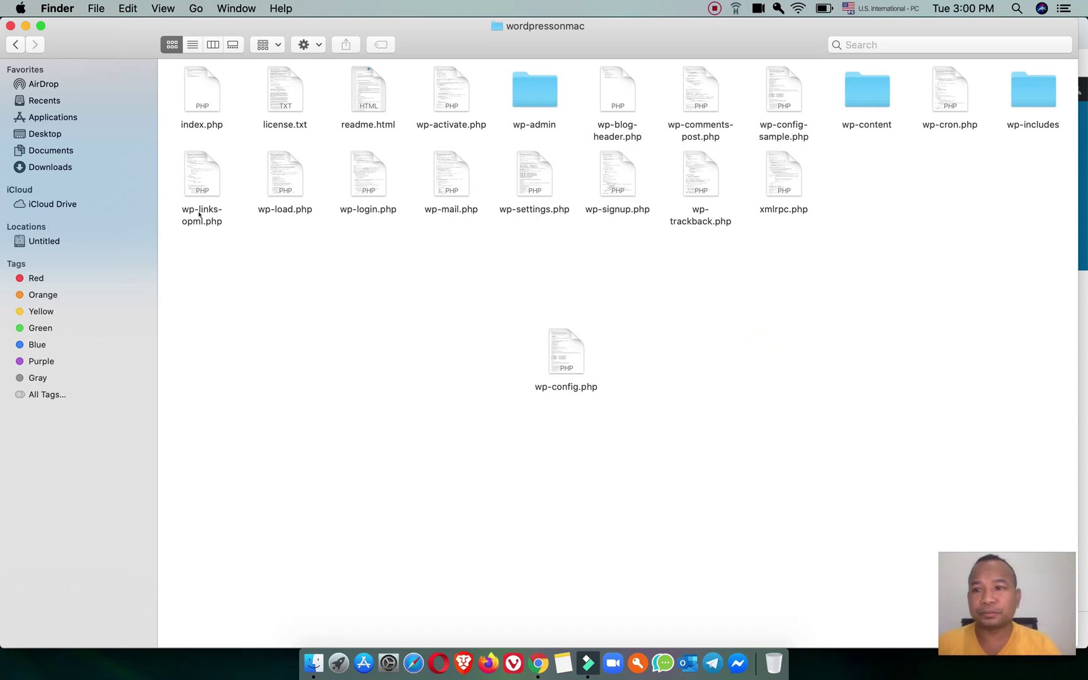
Open Applications > XAMPP and select manager-osx
left_click(60, 121)
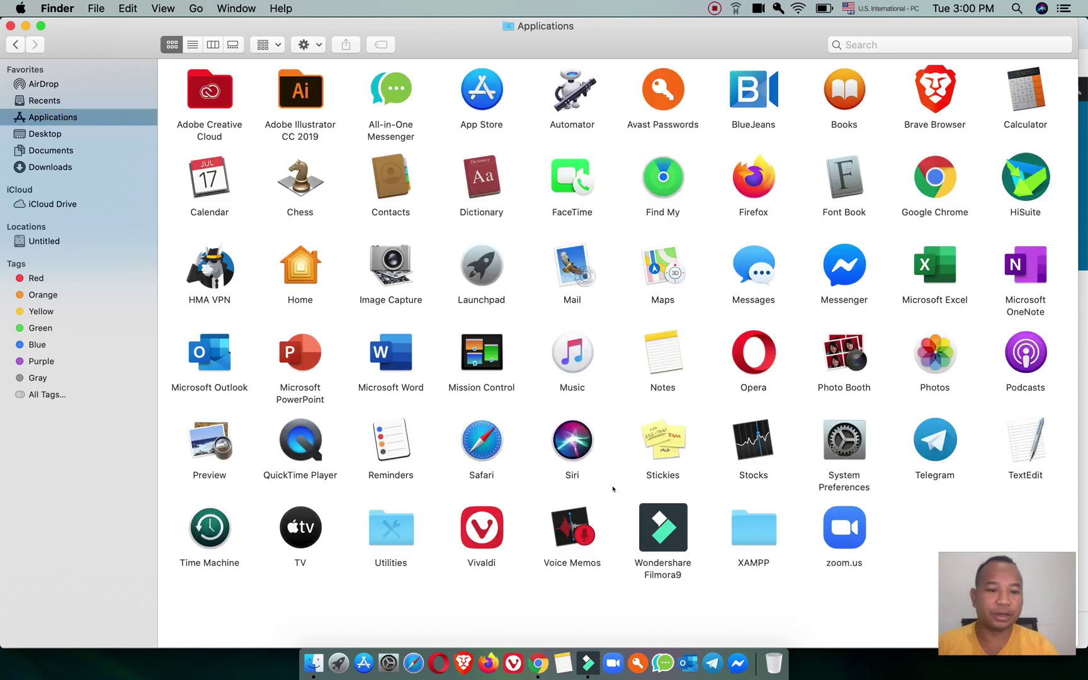
left_click(754, 524)
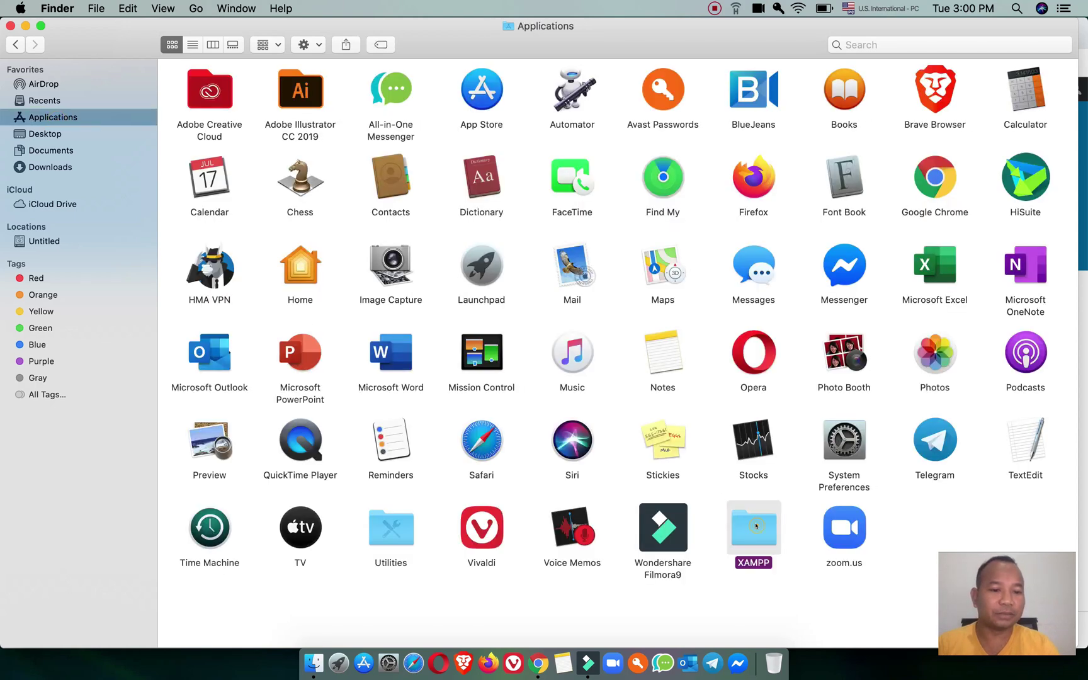
double_click(755, 526)
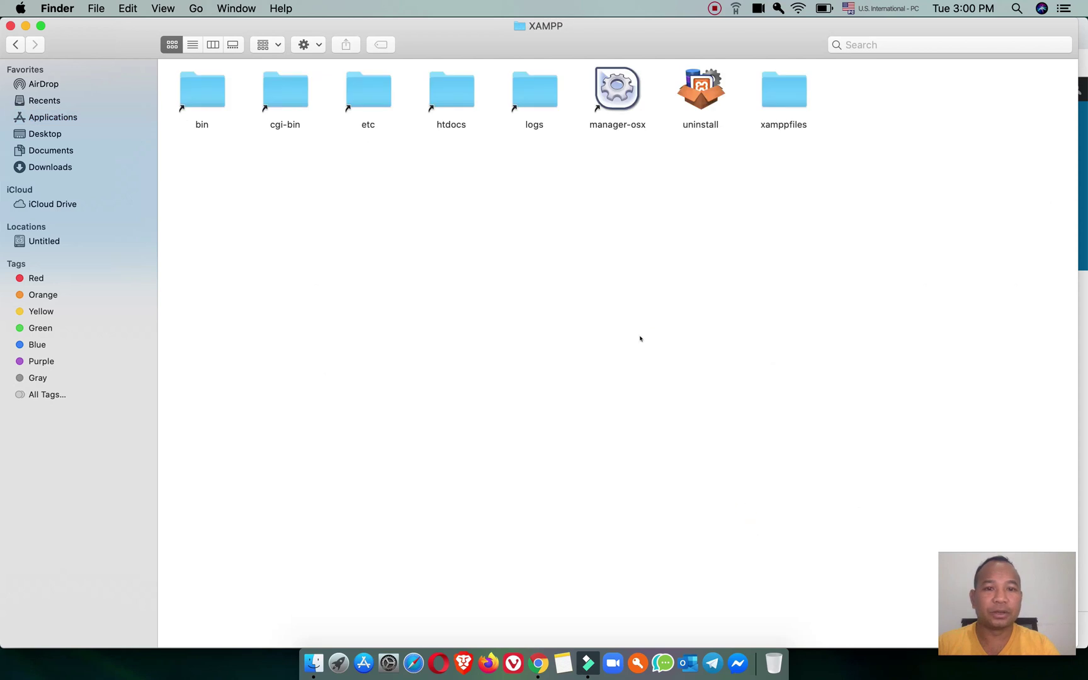
left_click(624, 93)
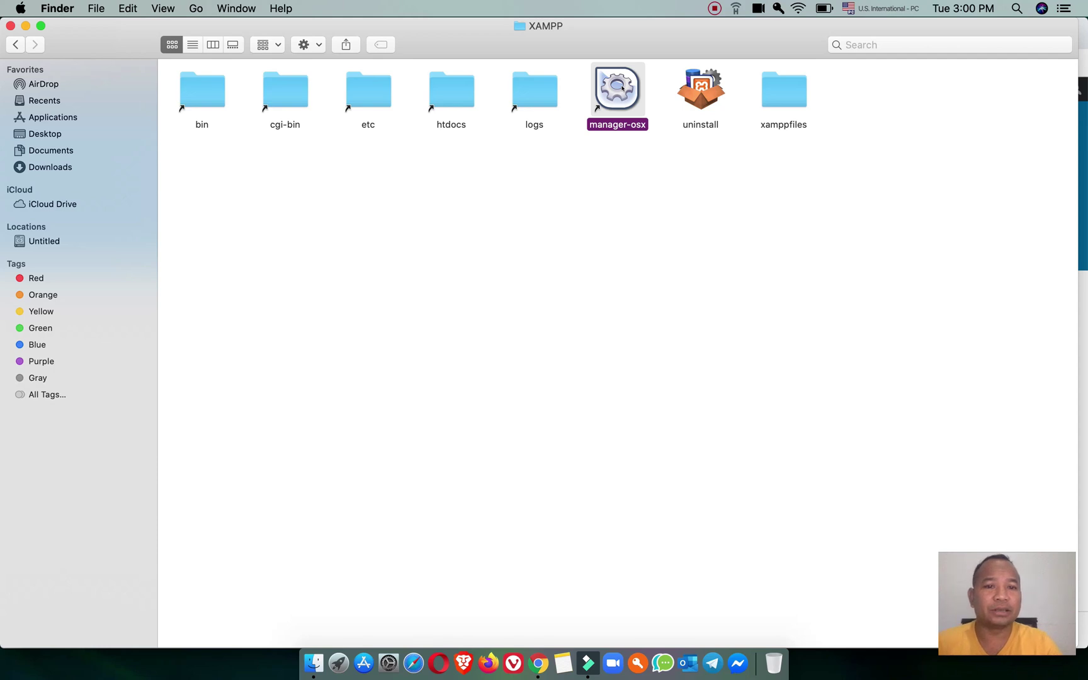
Launch manager-osx from the XAMPP folder and authorize it with the account password
double_click(622, 88)
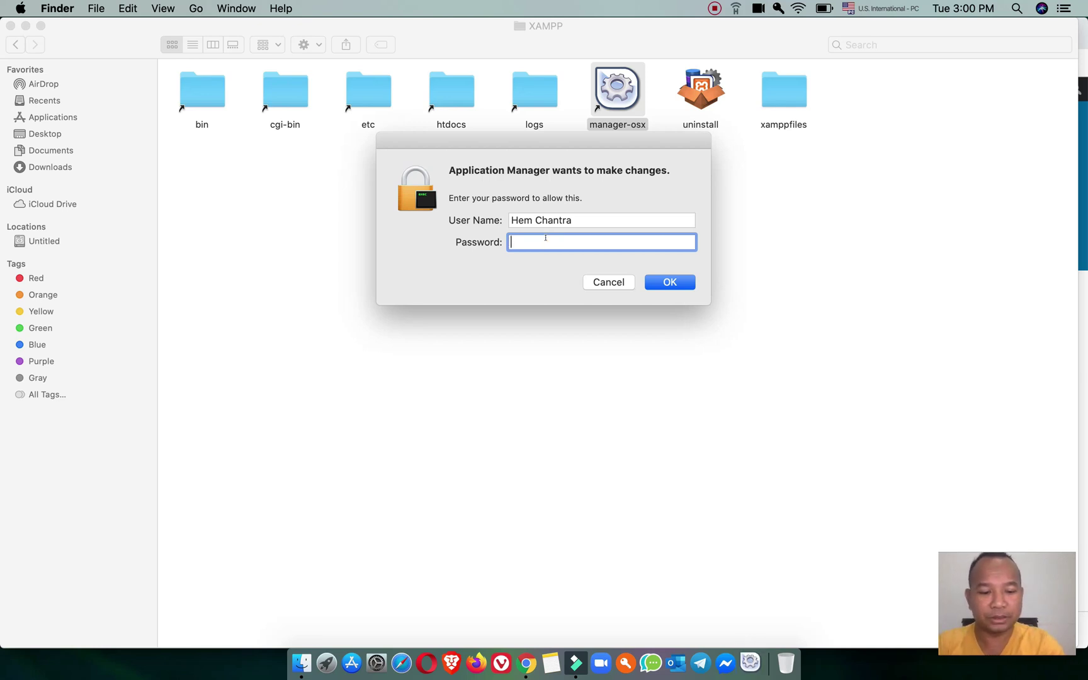
type("••••")
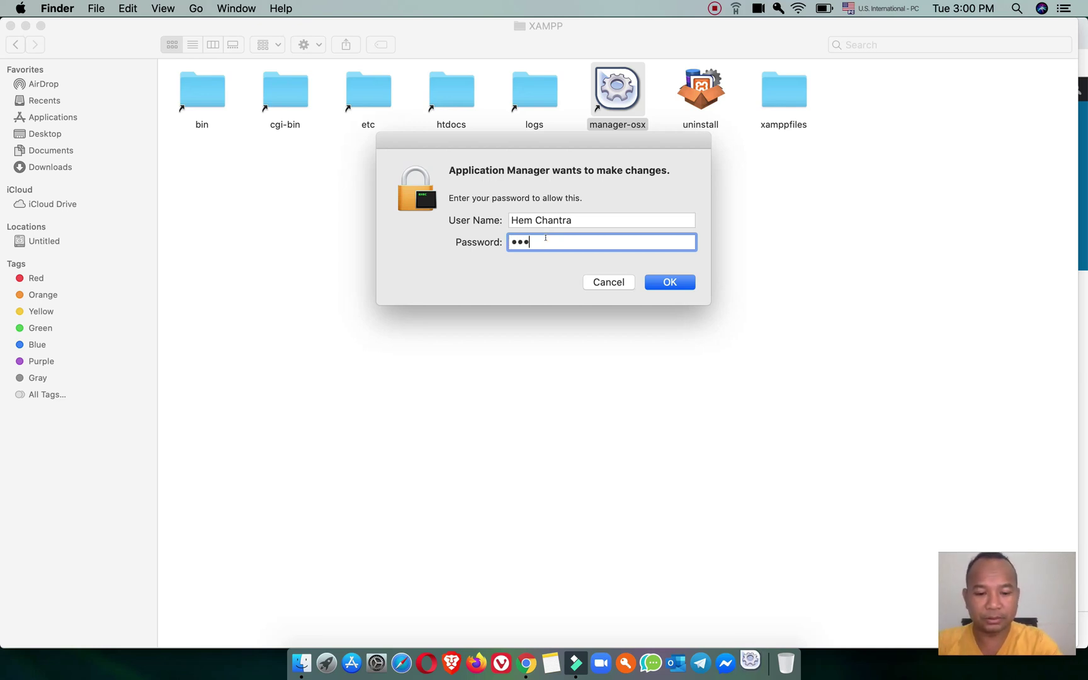
left_click(671, 289)
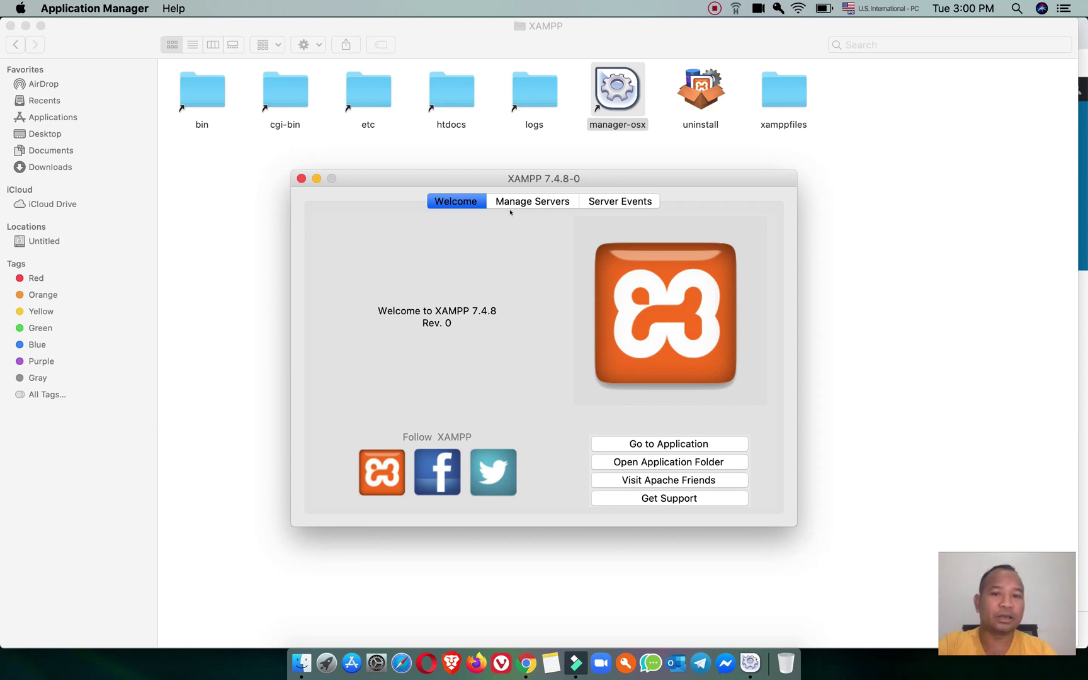
Start all three servers — MySQL Database, ProFTPD and Apache Web Server — from Manage Servers
left_click(531, 202)
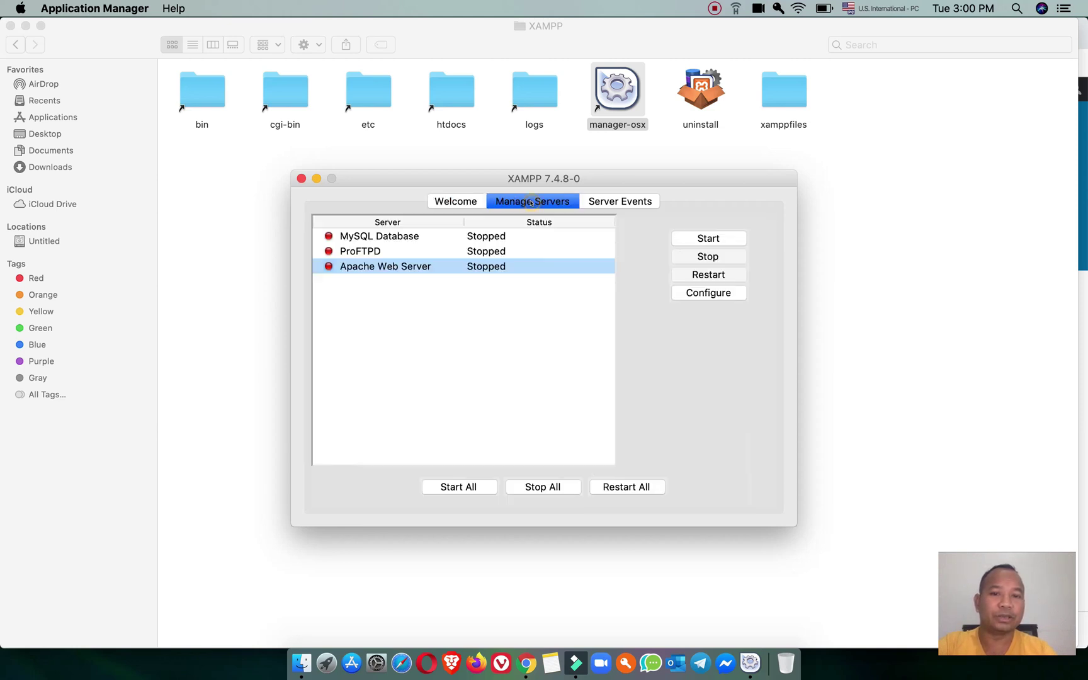
left_click(403, 236)
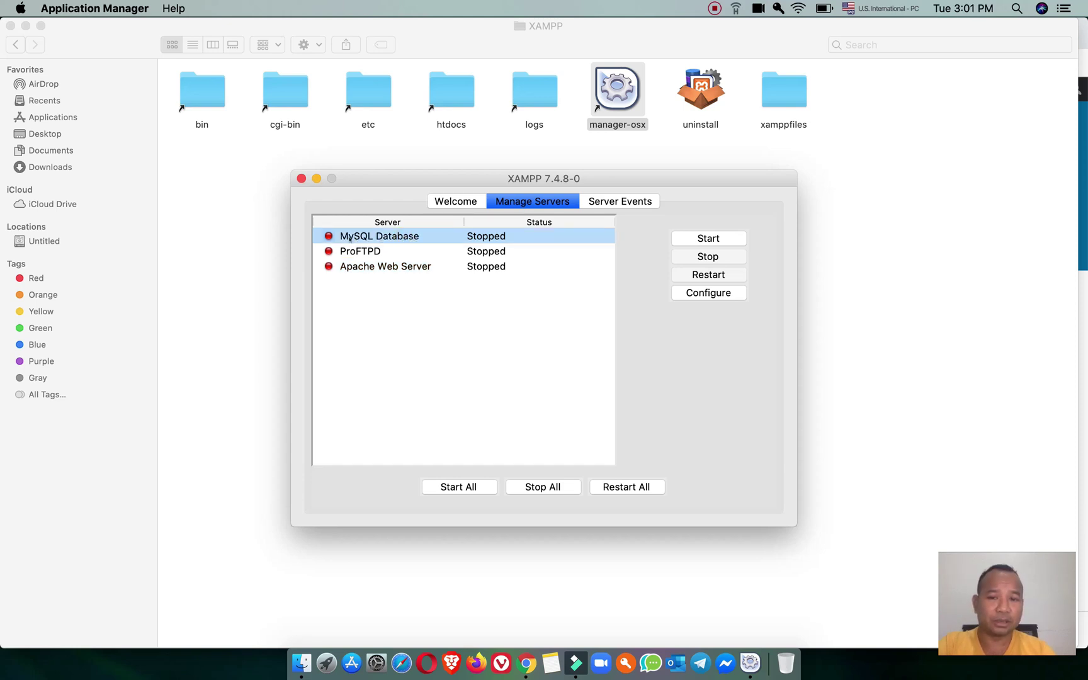
left_click(357, 269)
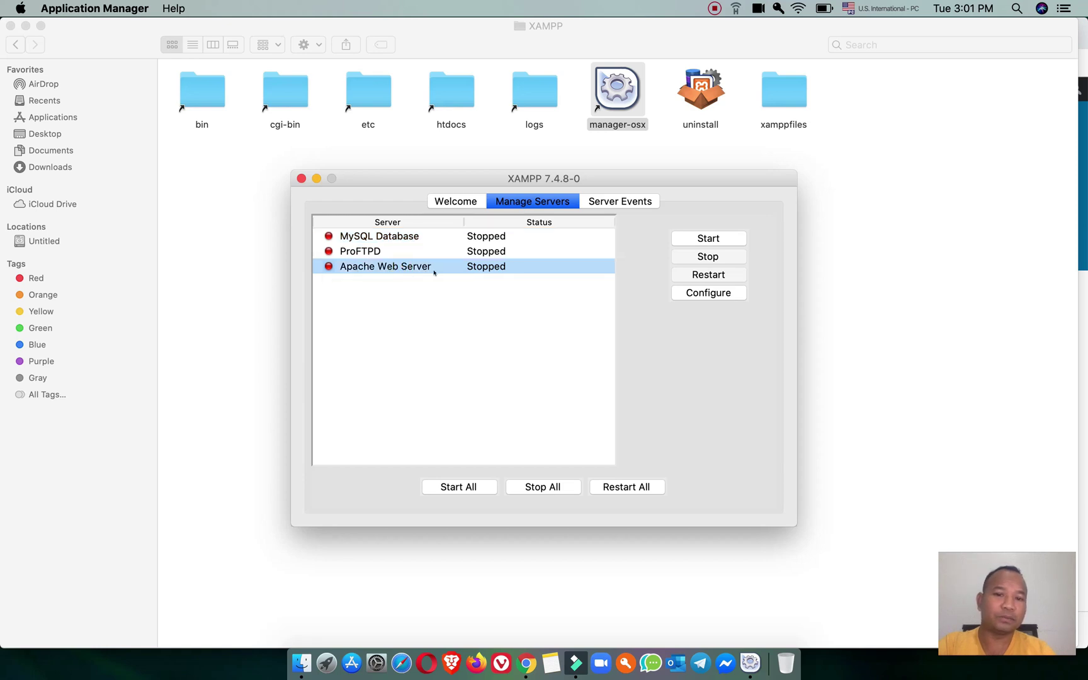
left_click(461, 237)
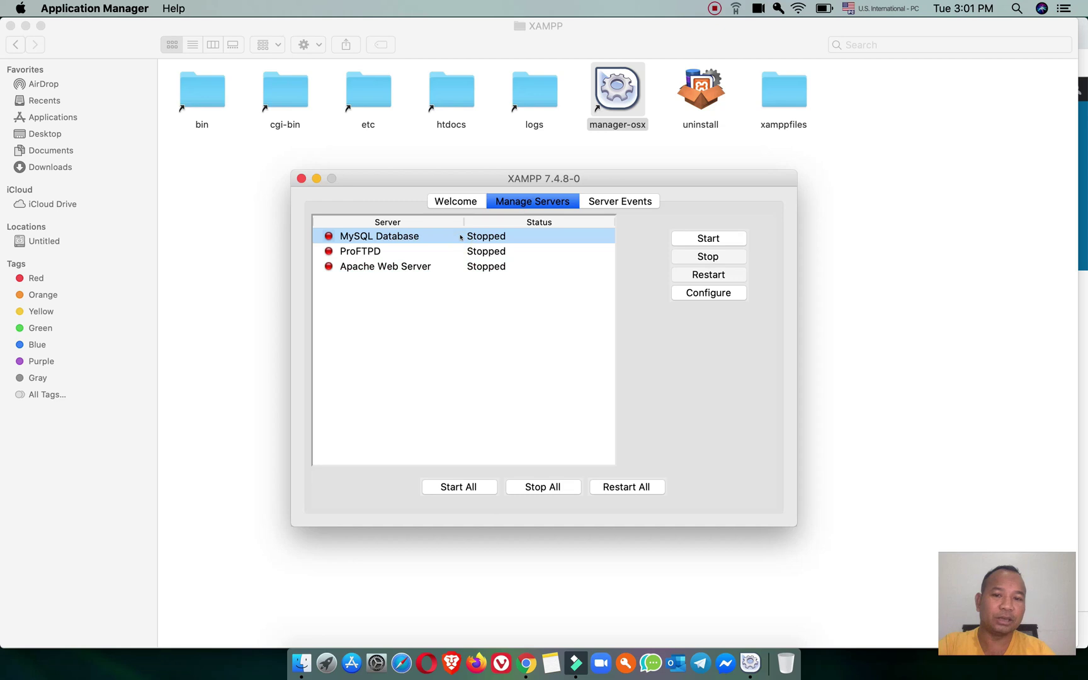
left_click(460, 488)
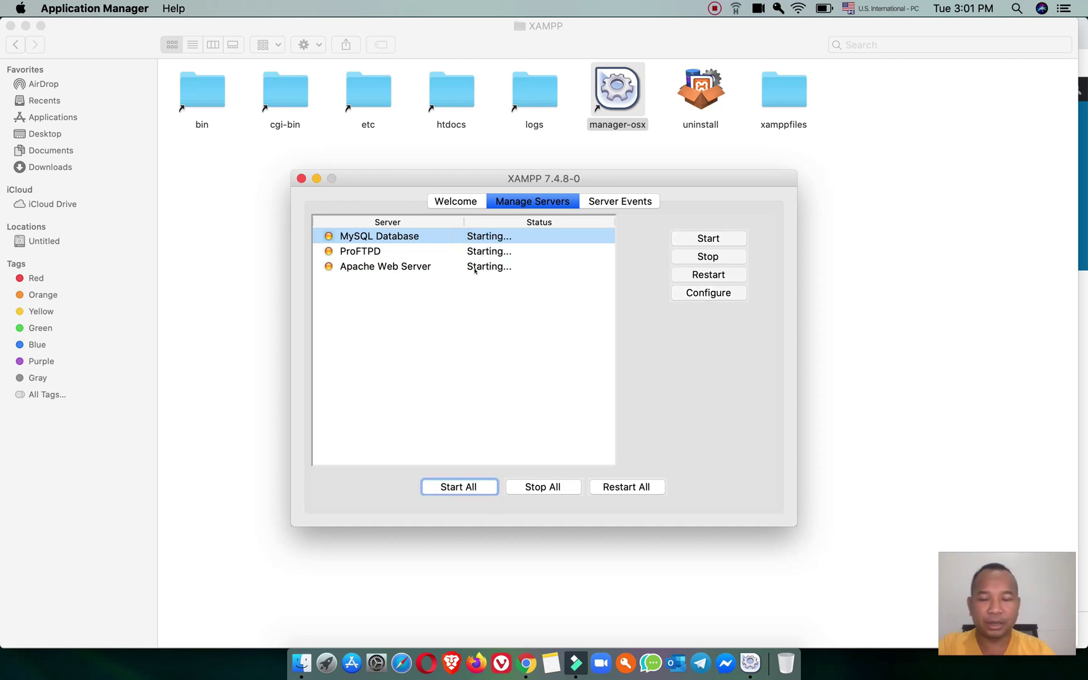
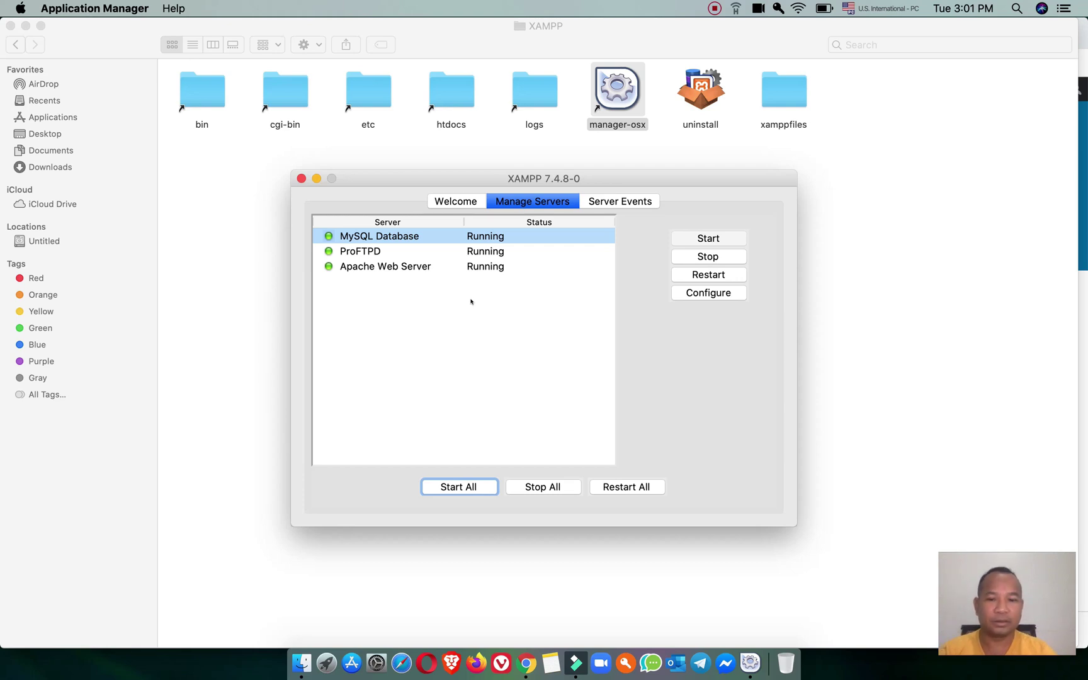
Check the MySQL Database, ProFTPD and Apache Web Server rows to confirm each shows Running
left_click(414, 250)
left_click(403, 237)
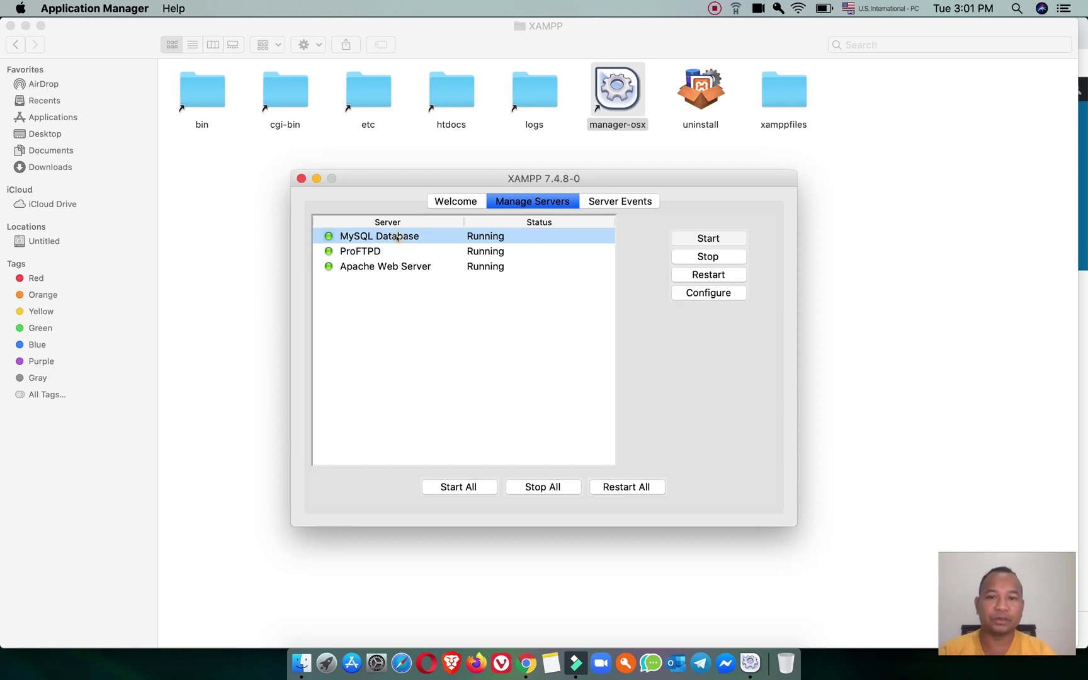
left_click(406, 243)
left_click(406, 251)
left_click(399, 263)
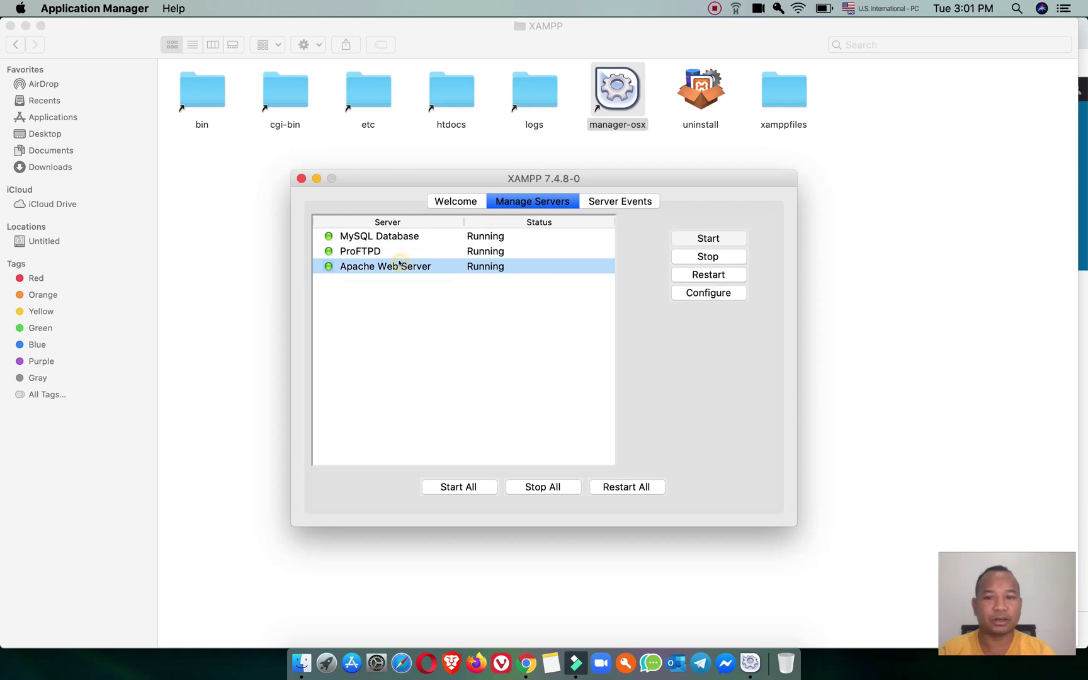
In Chrome, load the localhost XAMPP dashboard and go to phpMyAdmin
left_click(524, 664)
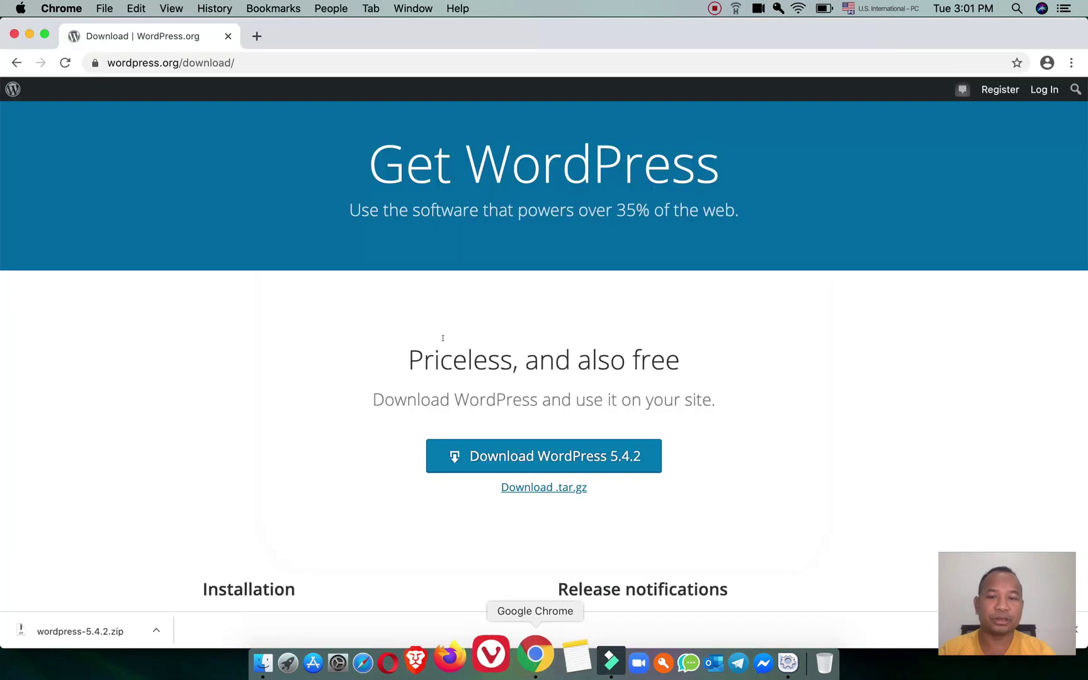
left_click(264, 62)
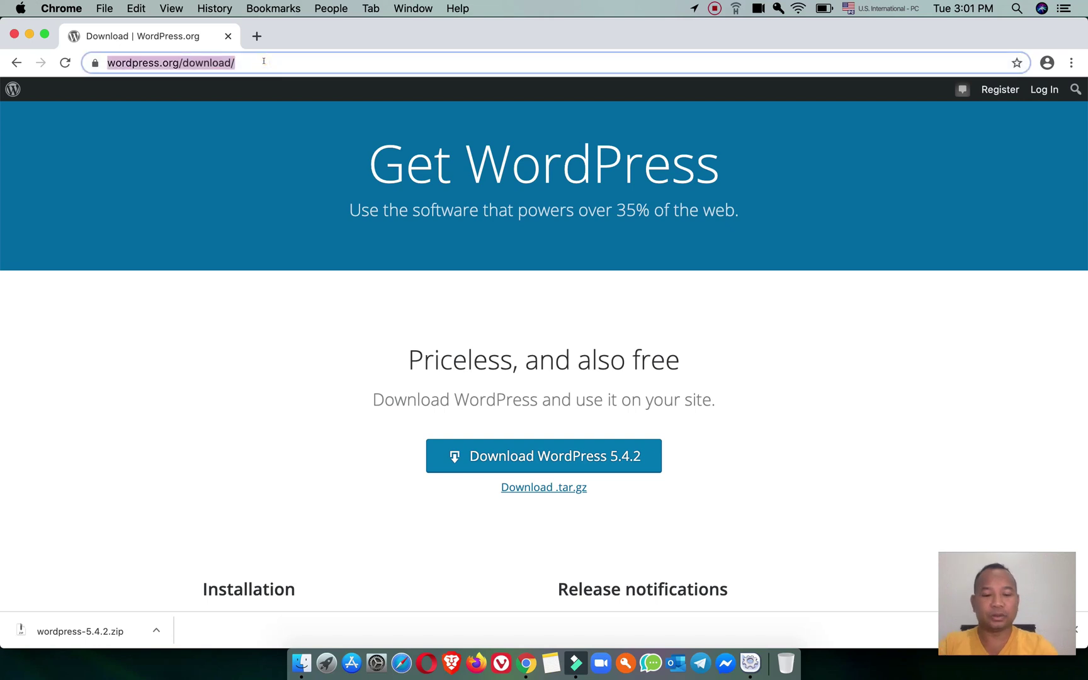
type("lo")
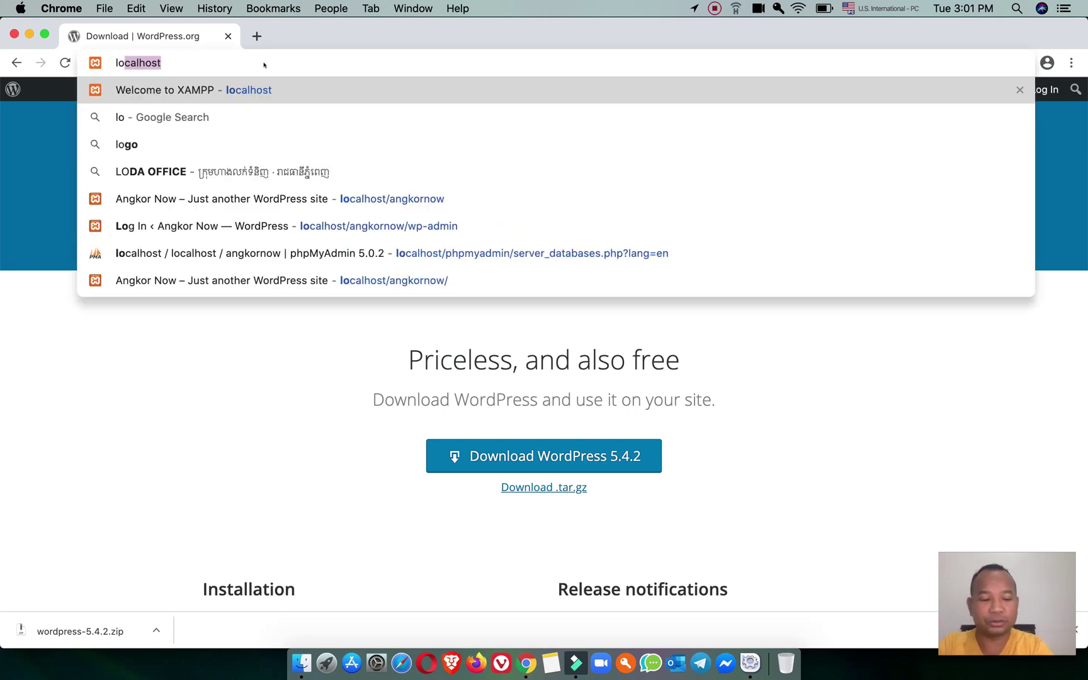
key("Return")
scroll(428, 233, "up", 2)
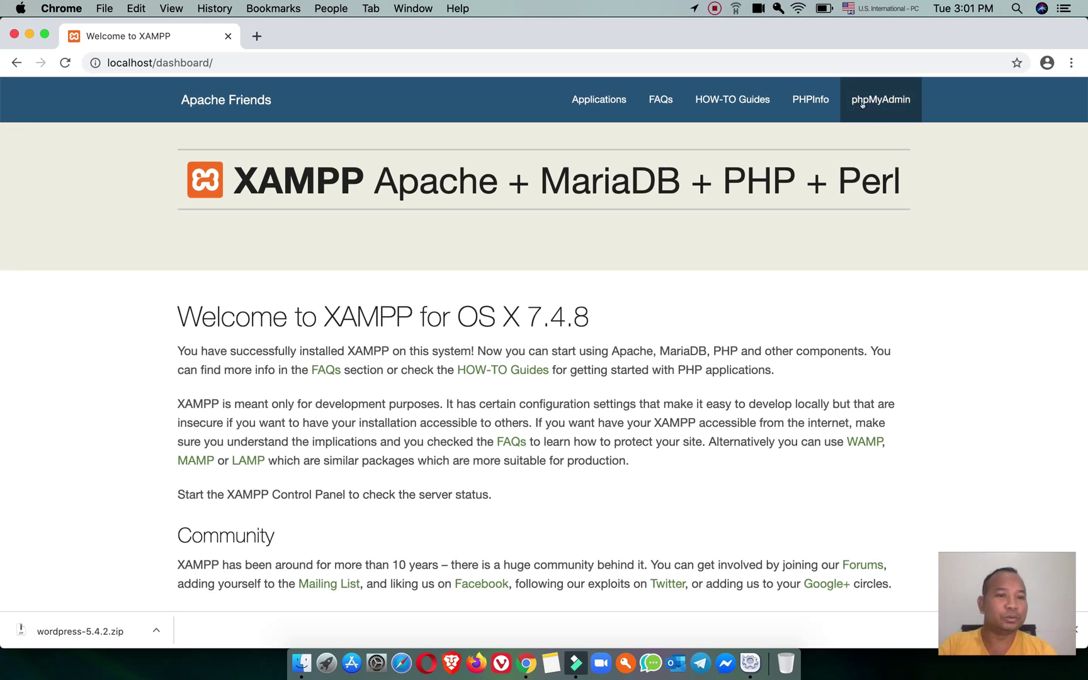
left_click(876, 101)
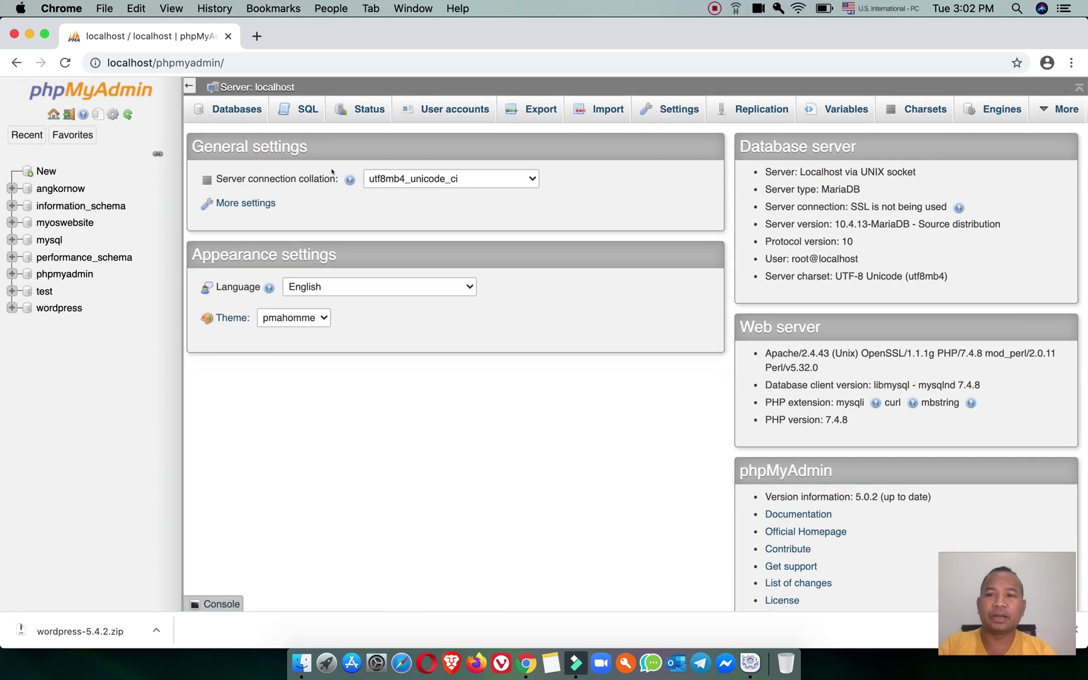
Create an empty database named wordpressonmac in phpMyAdmin and open a new blank tab
left_click(225, 109)
left_click(248, 214)
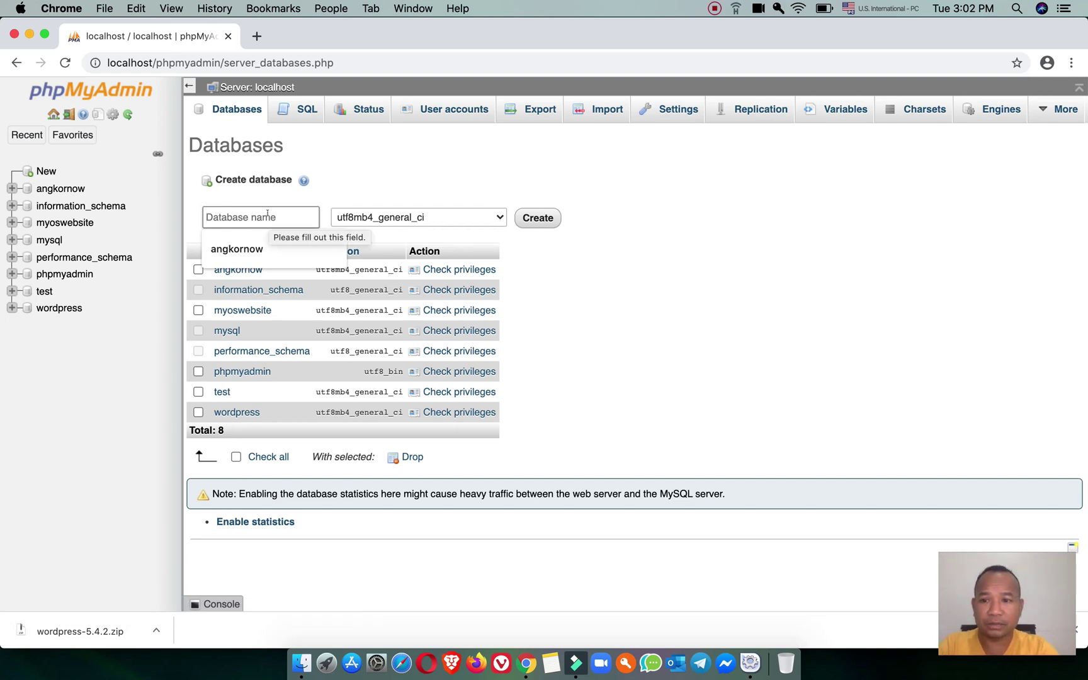
type("word")
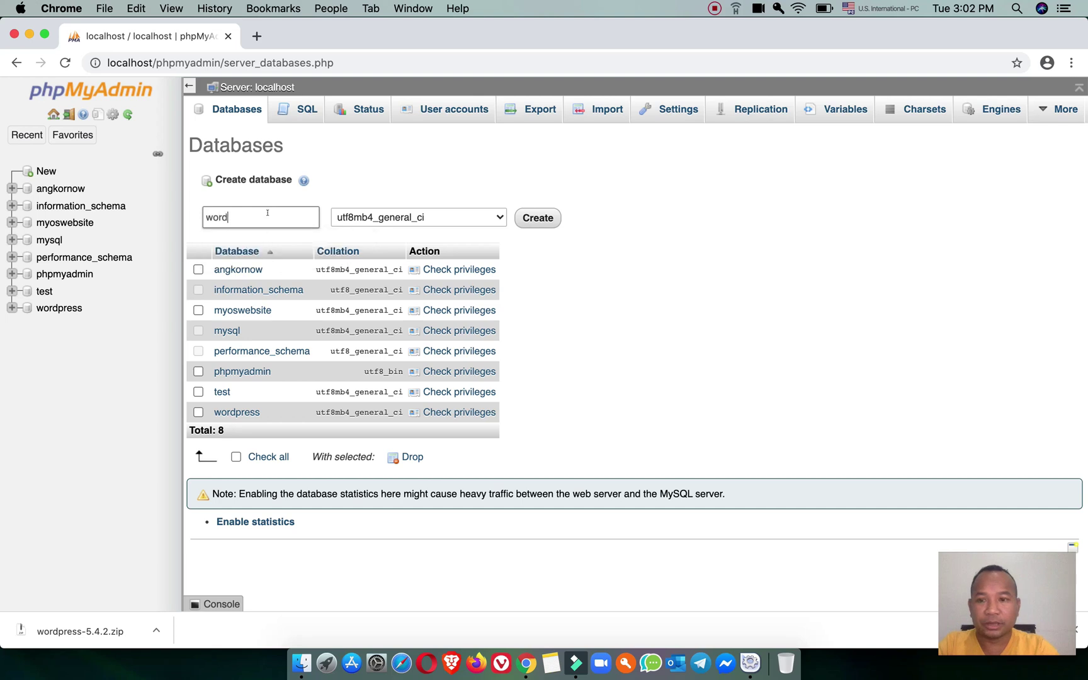
type("pressonmac")
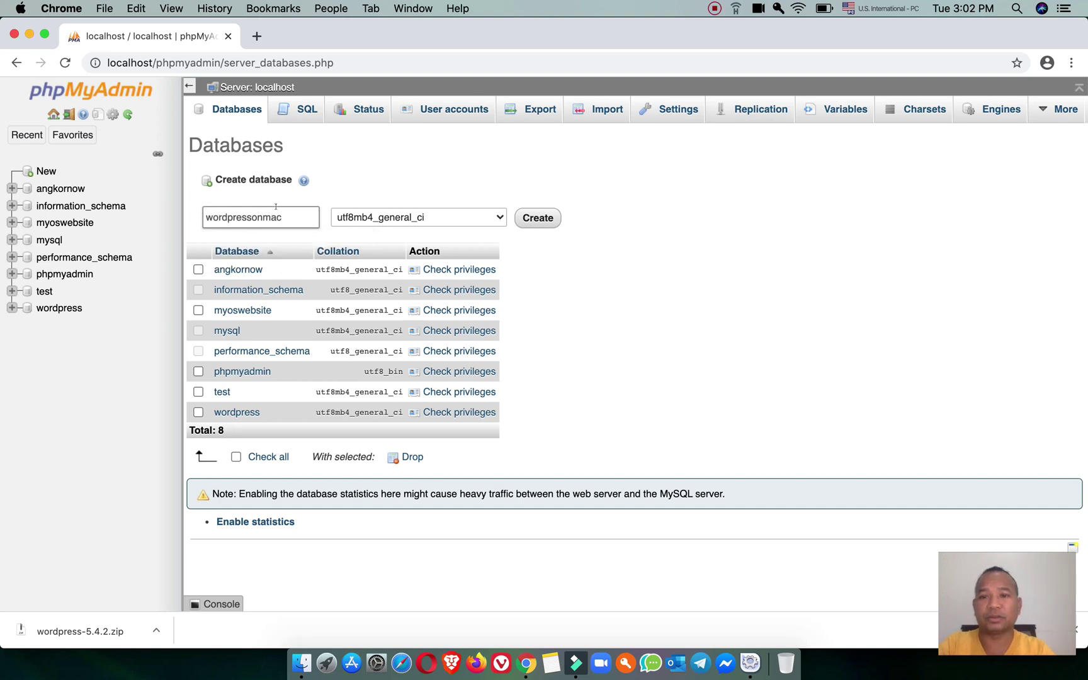
left_click(526, 217)
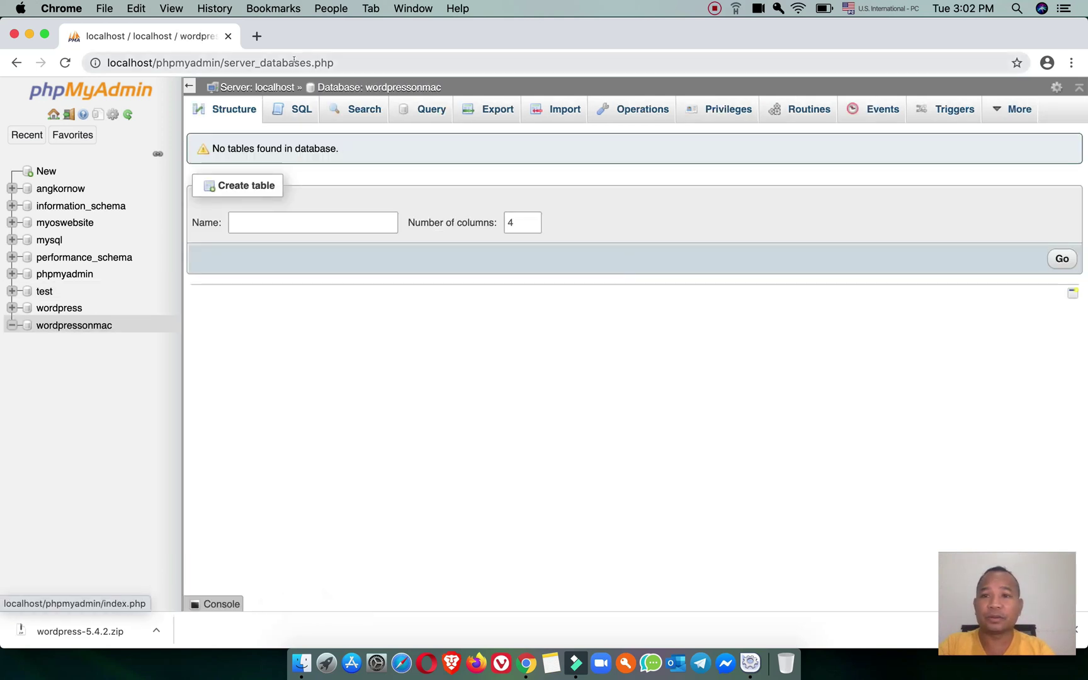
left_click(257, 36)
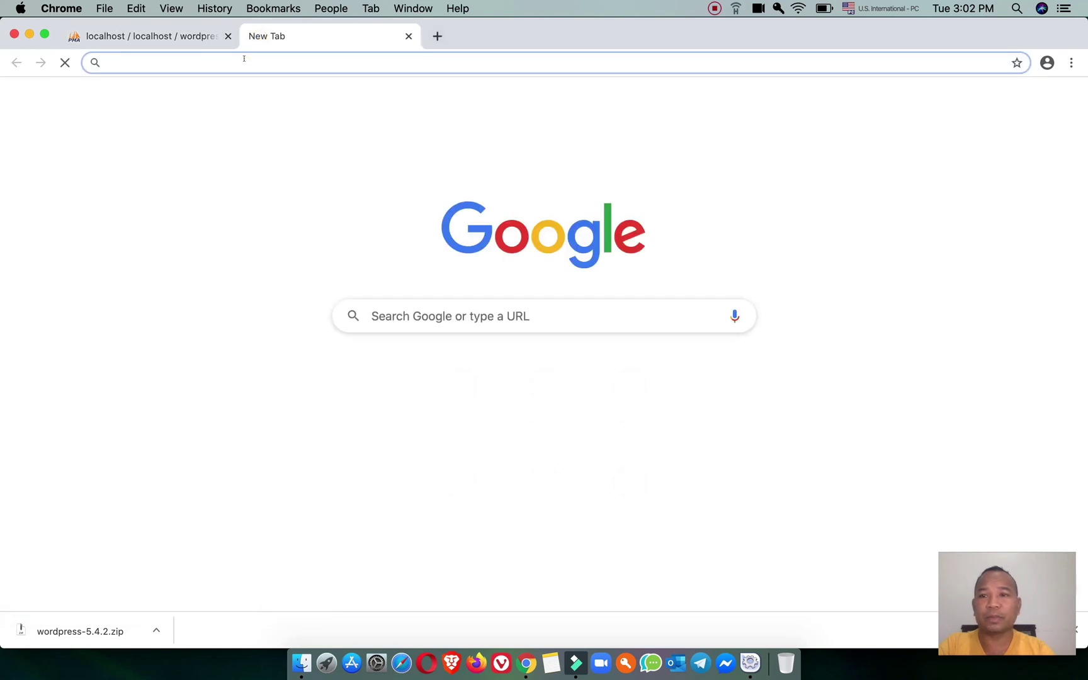
Load localhost/wordpressonmac to reach the WordPress install.php site information form
type("l")
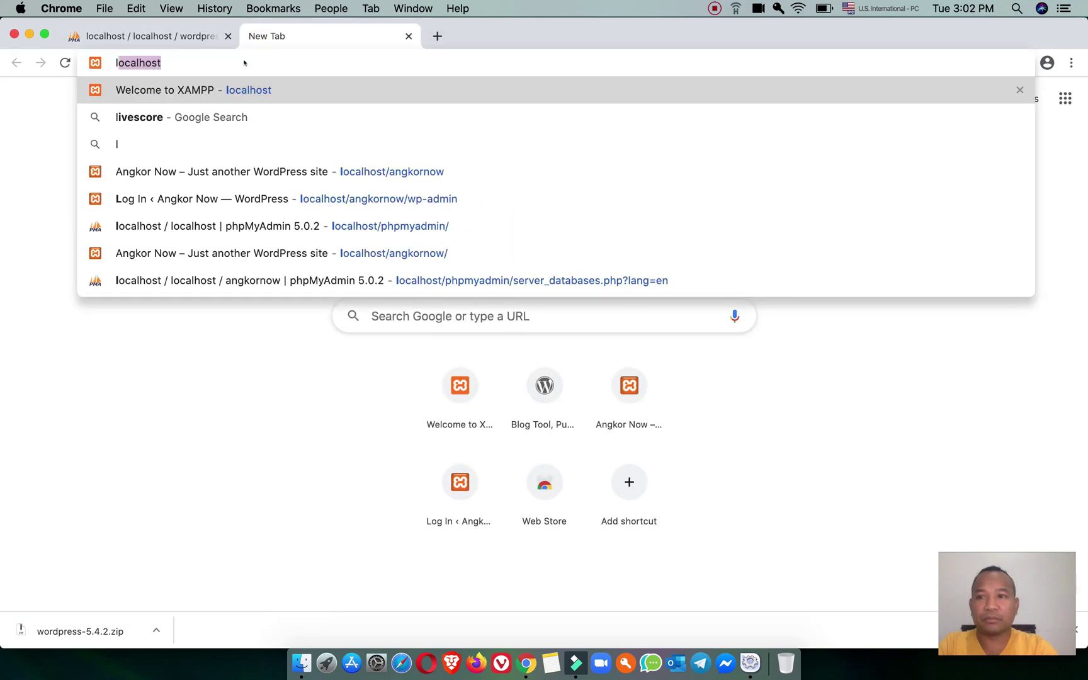
type("ocalhost")
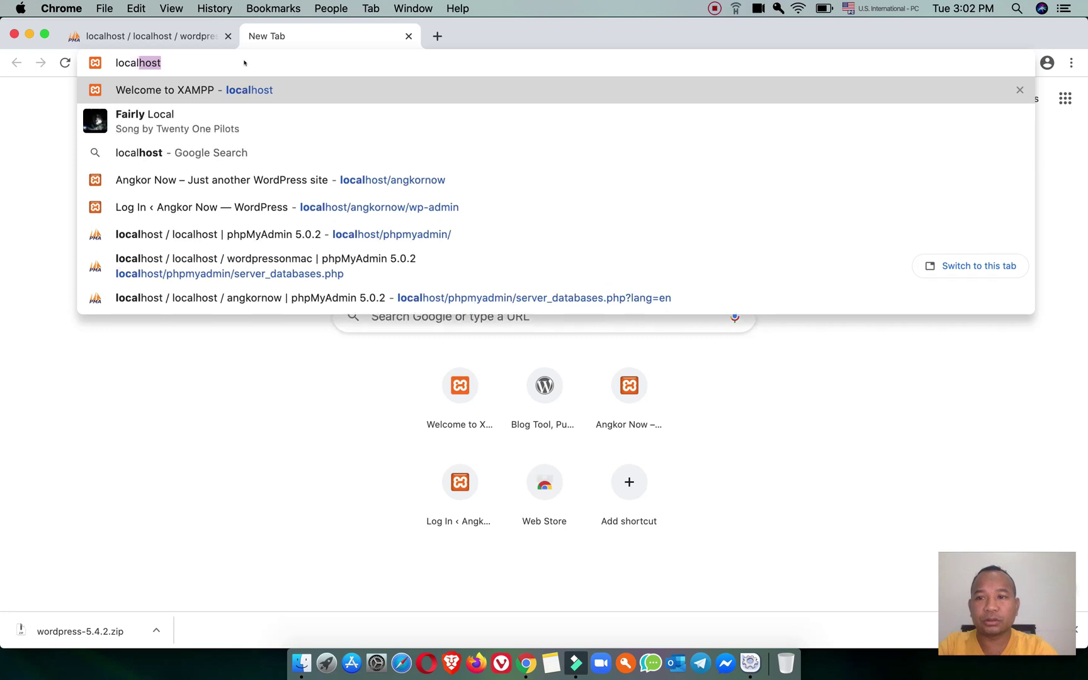
type("/")
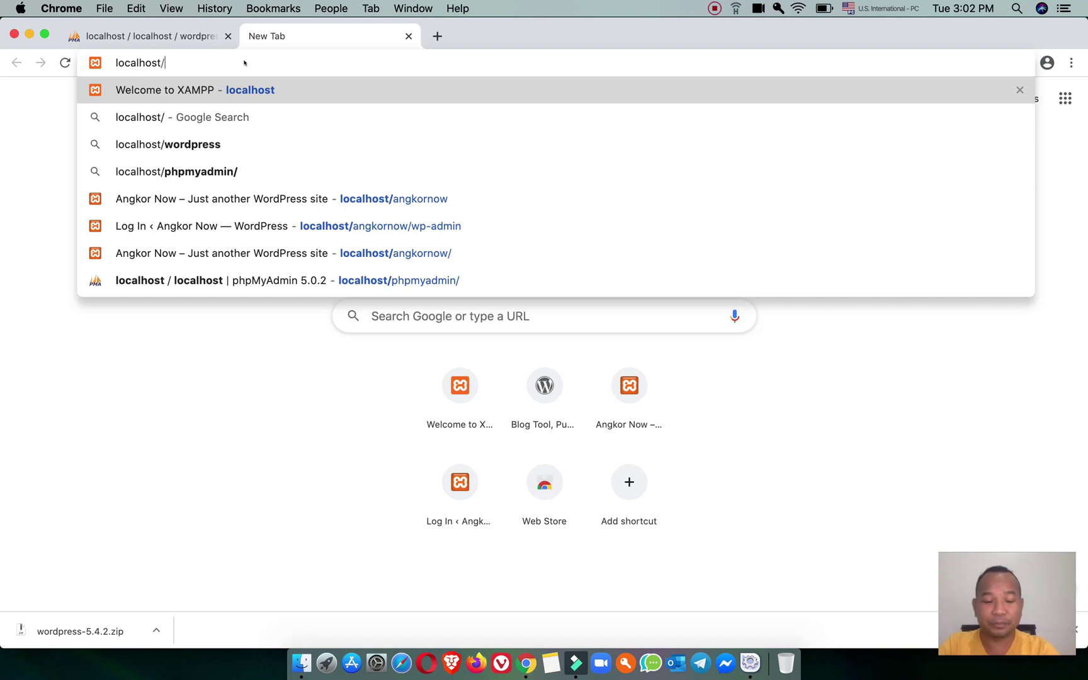
type("wordpress")
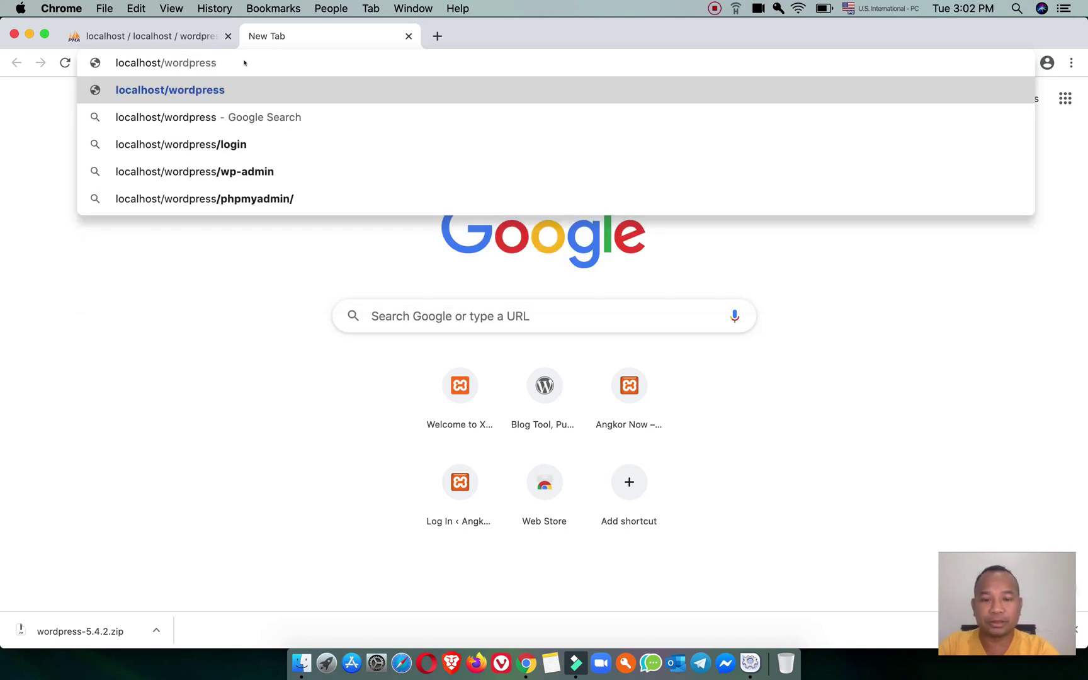
type("onmac")
key("Return")
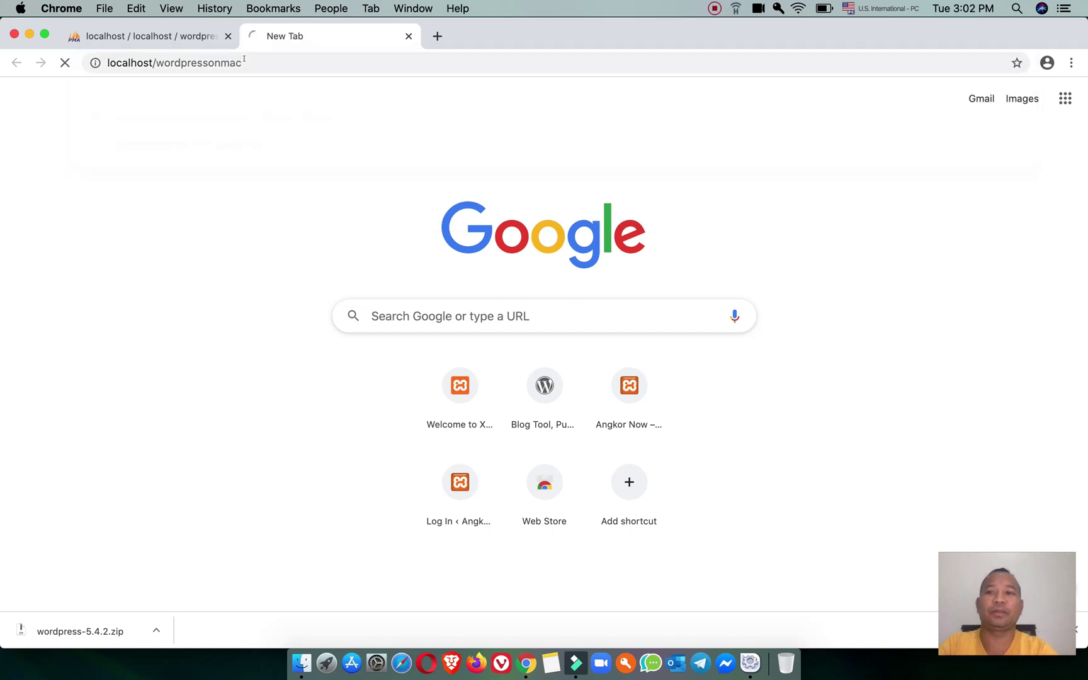
scroll(329, 202, "down", 5)
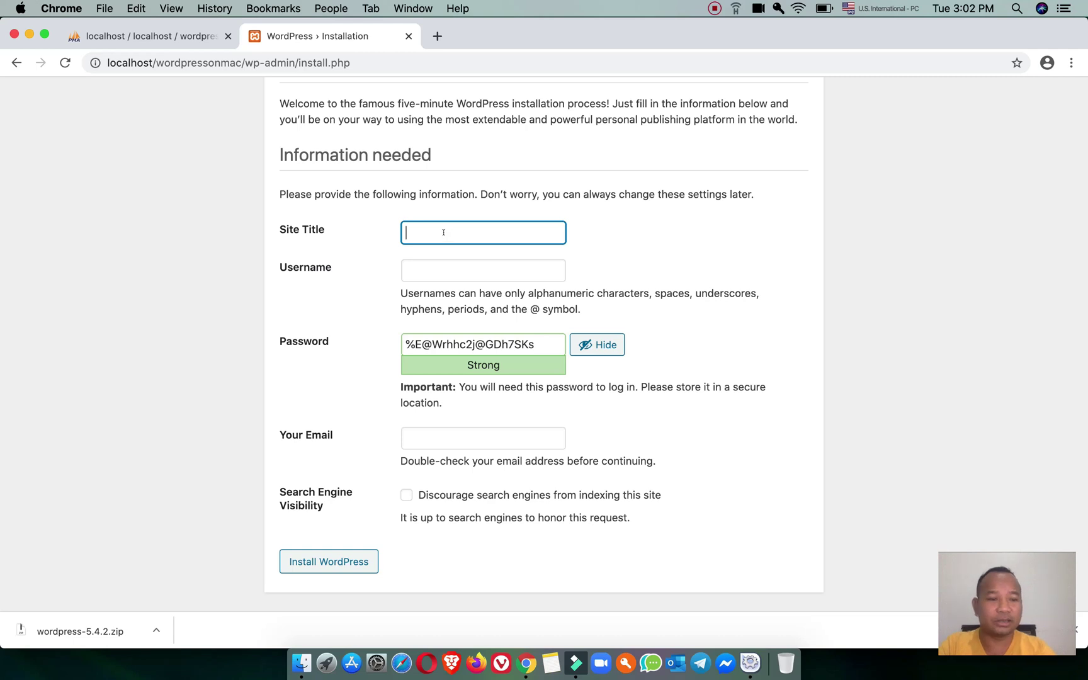
Enter 'Install WordPress on Mac' as the site title
type("Word")
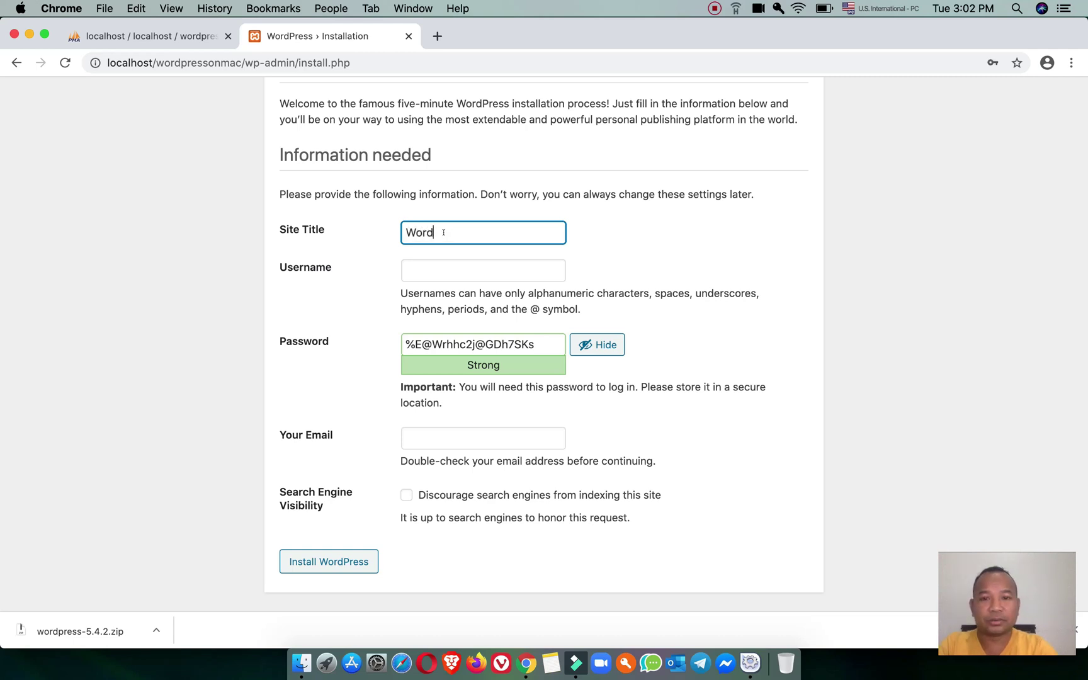
type("Press on Mac")
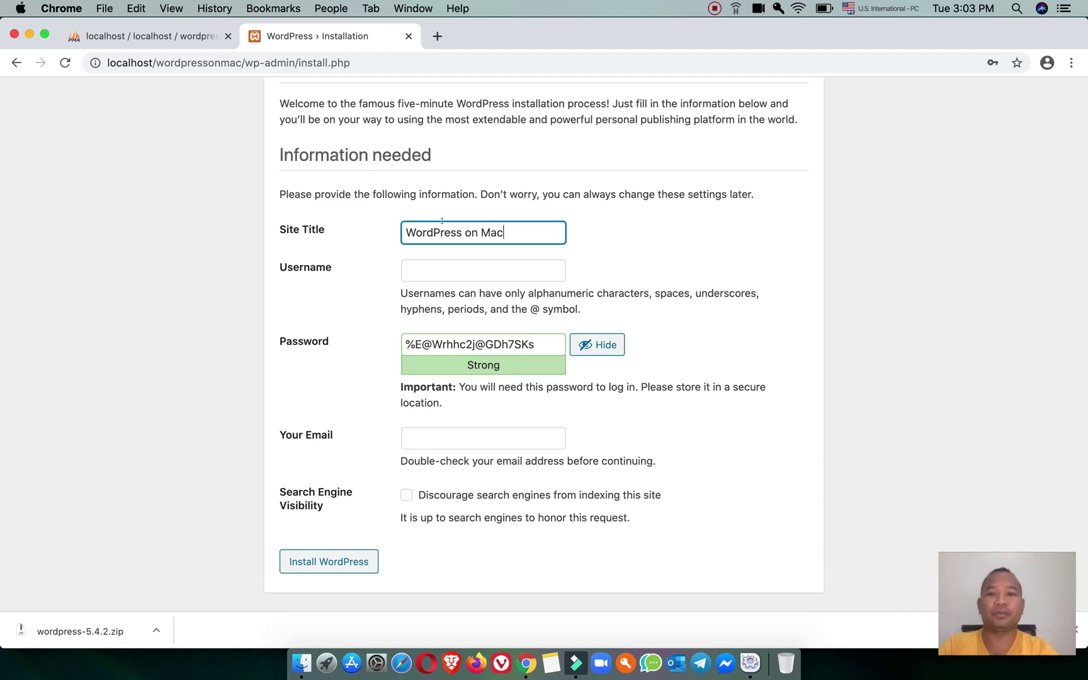
left_click(403, 225)
type("Install")
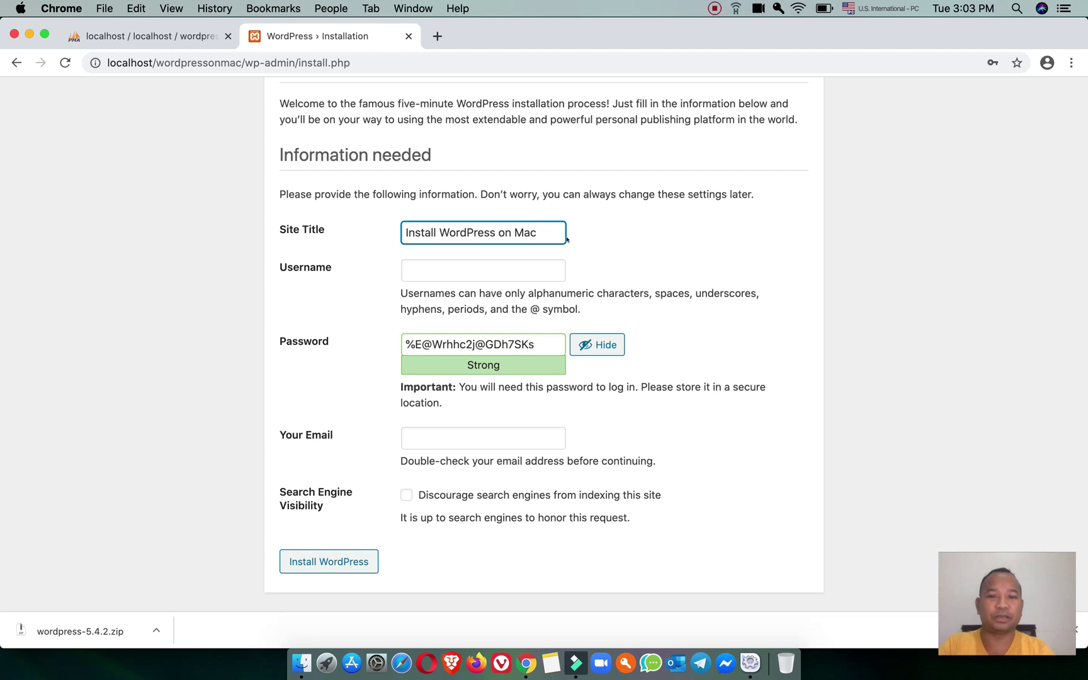
Fill in the admin username and a strong password
left_click(454, 269)
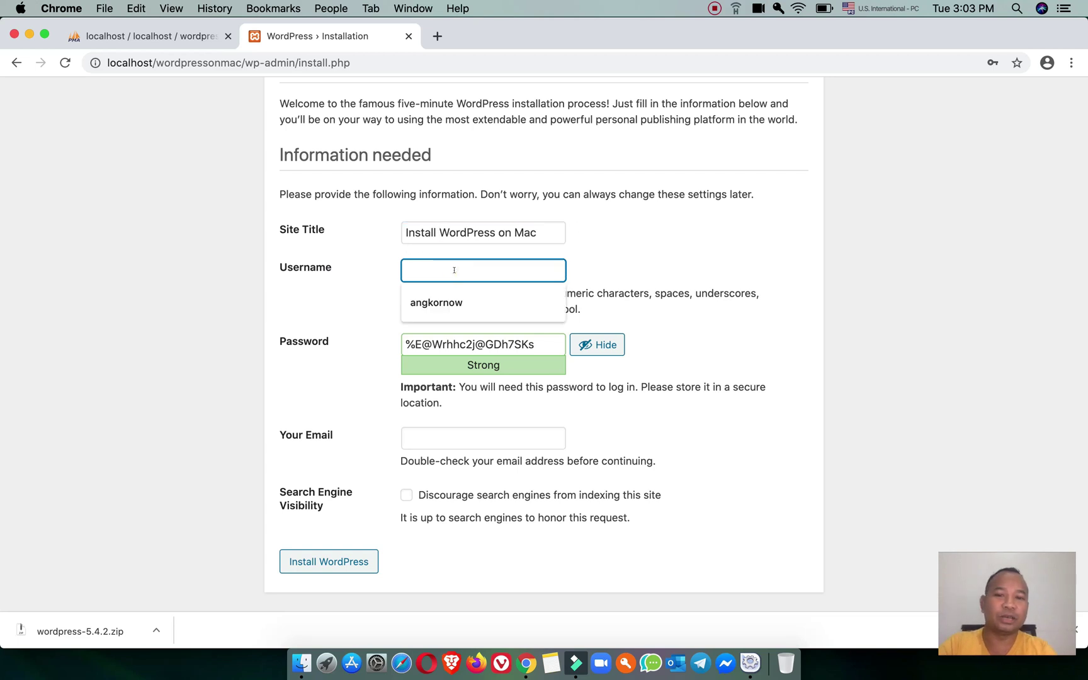
left_click(375, 255)
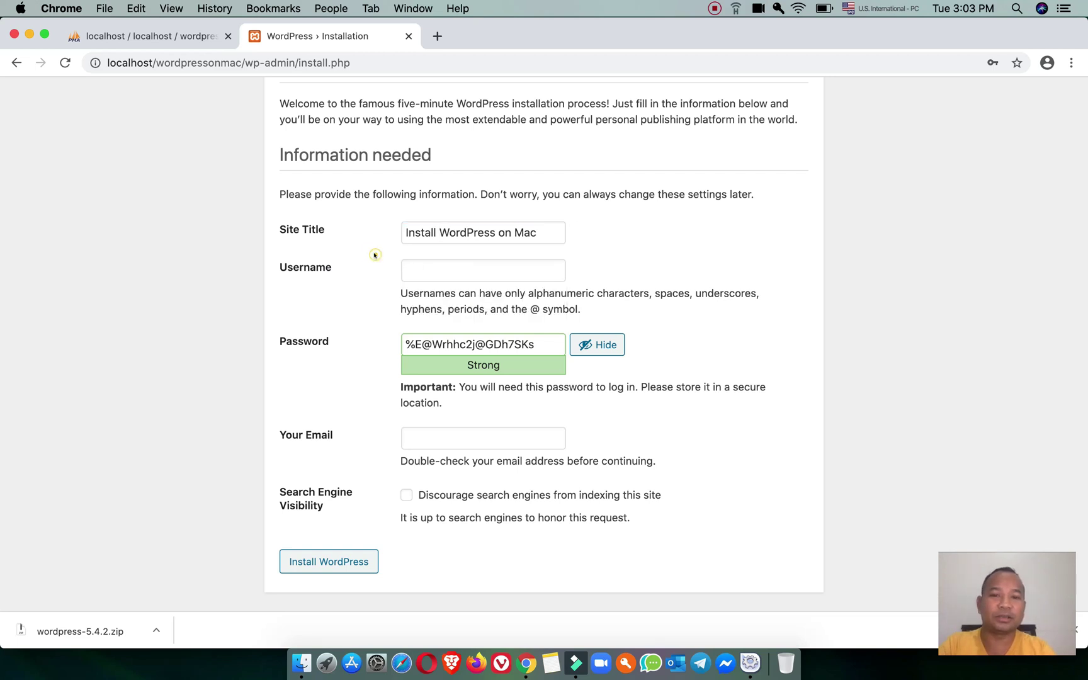
left_click(444, 272)
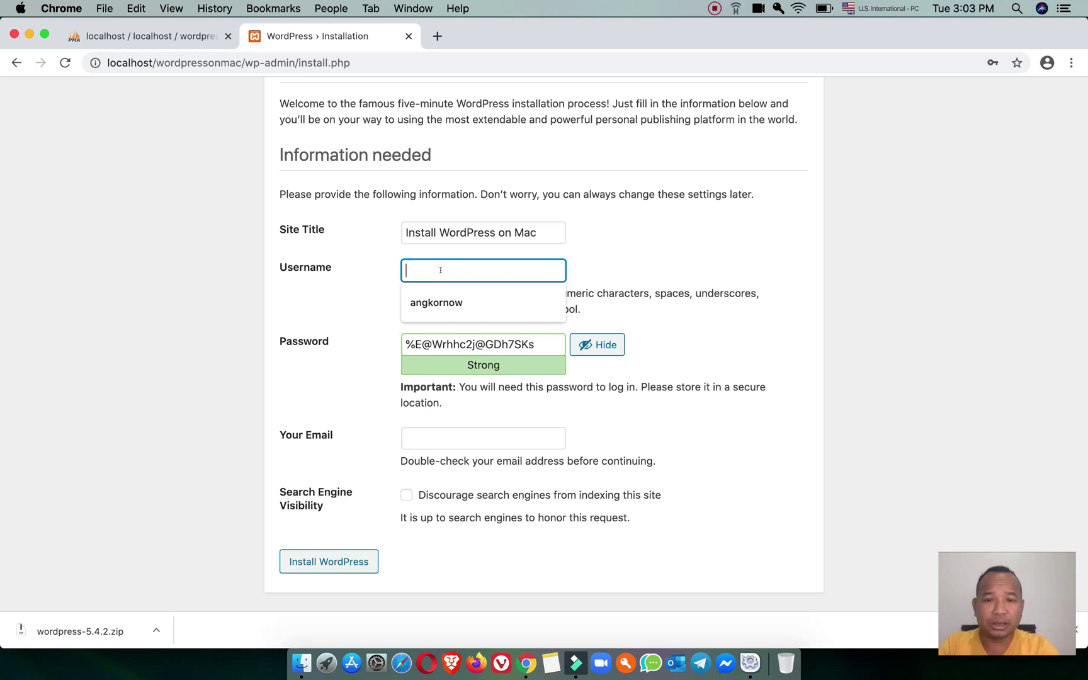
type("chantra")
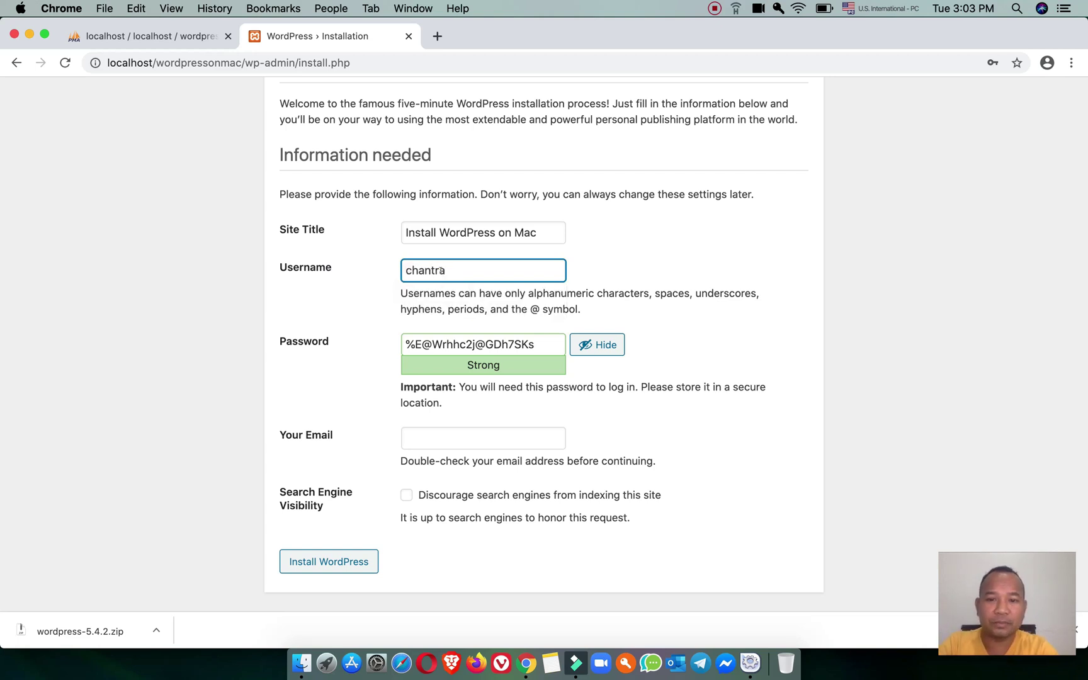
key("Tab")
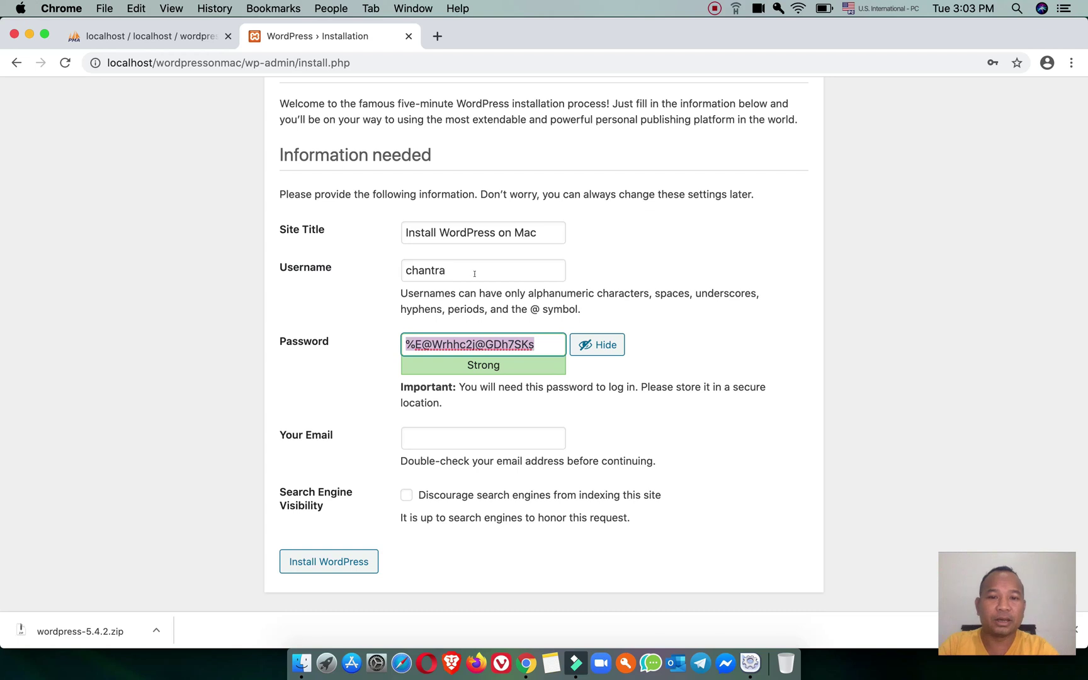
left_click(584, 344)
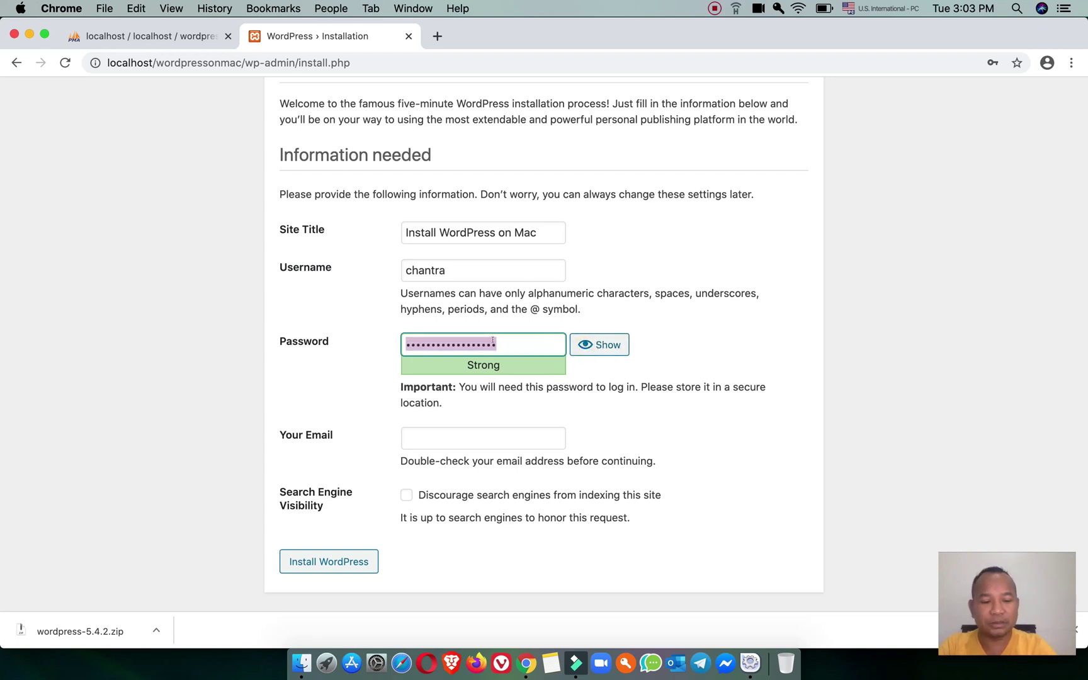
type("***************")
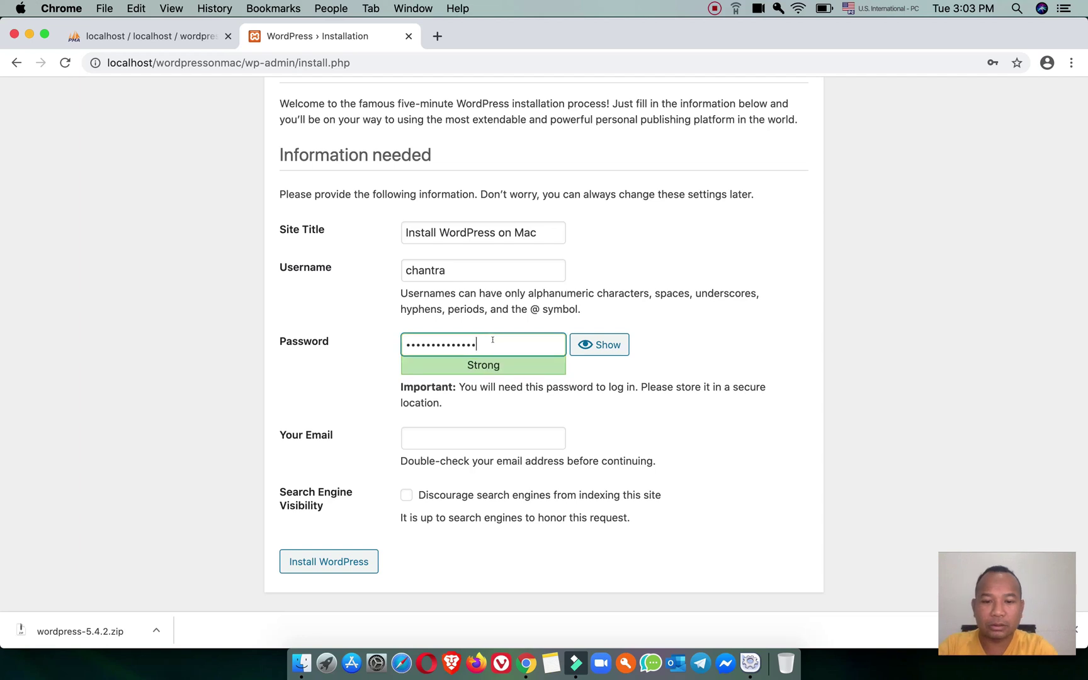
Pick the suggested admin email address and submit the installation form
left_click(444, 436)
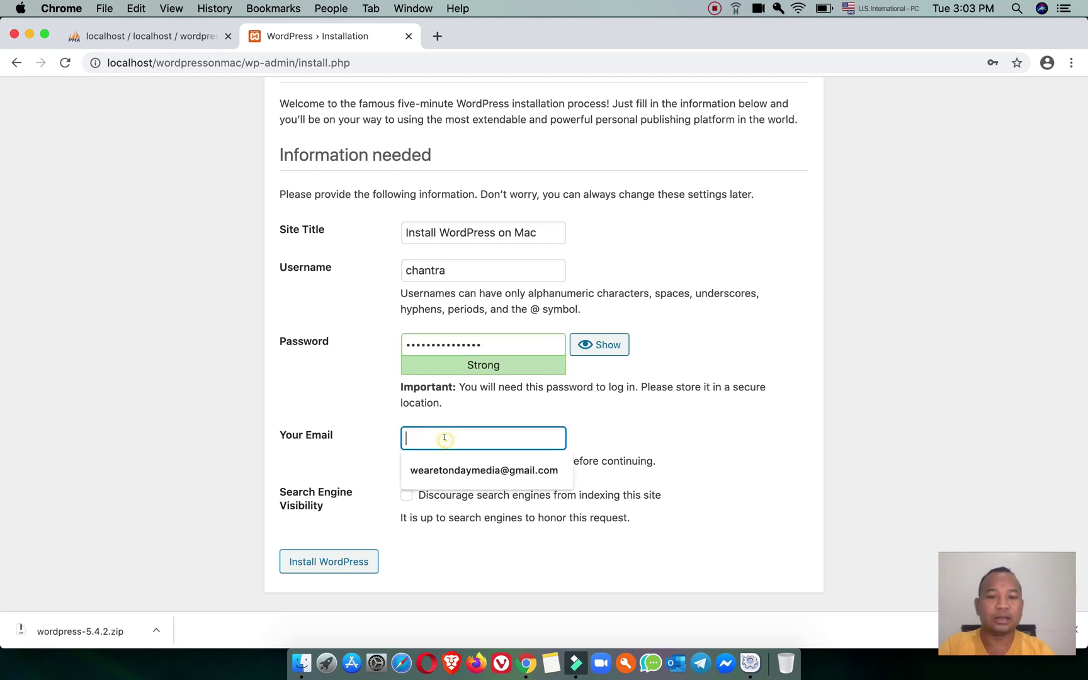
left_click(469, 466)
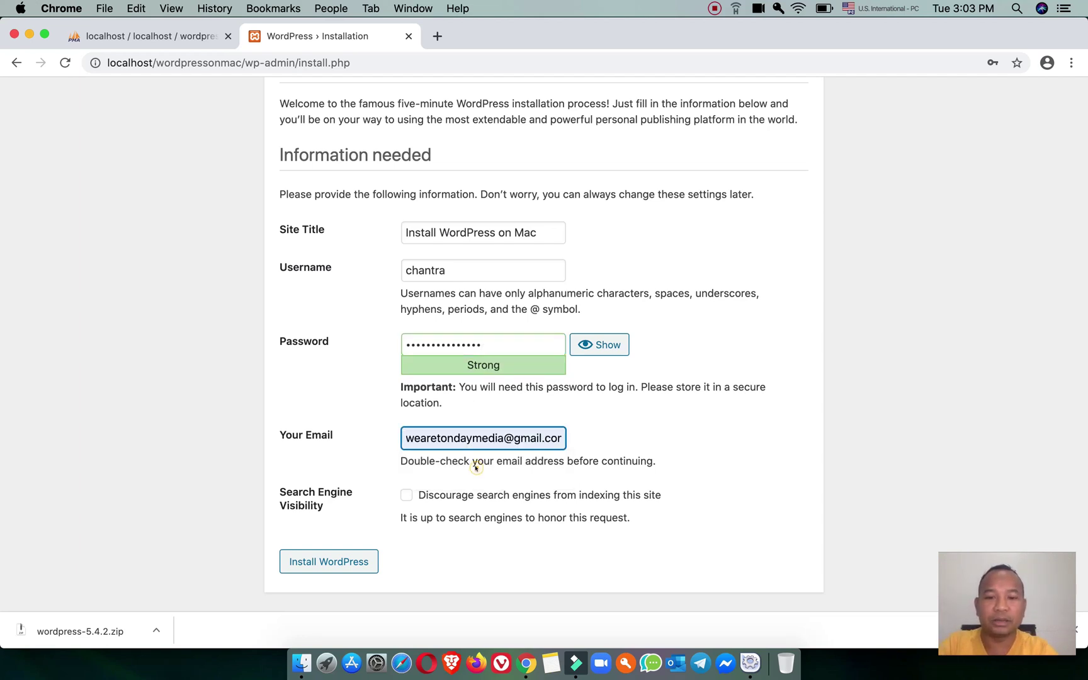
left_click(319, 561)
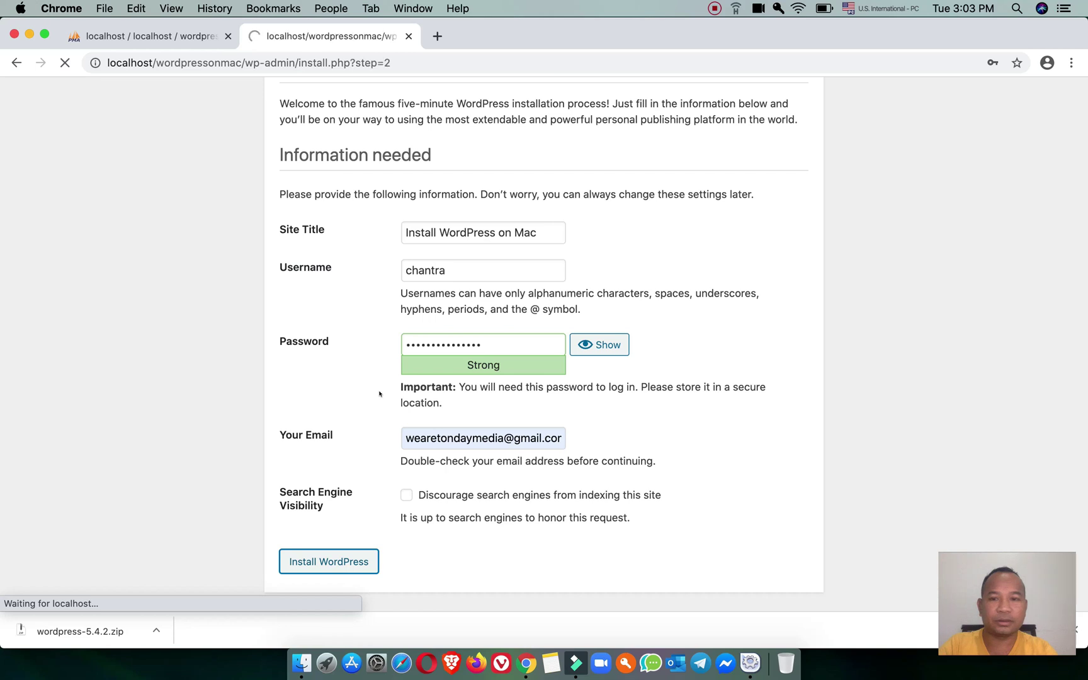
After the Success! message, load the new site at localhost/wordpressonmac
double_click(313, 212)
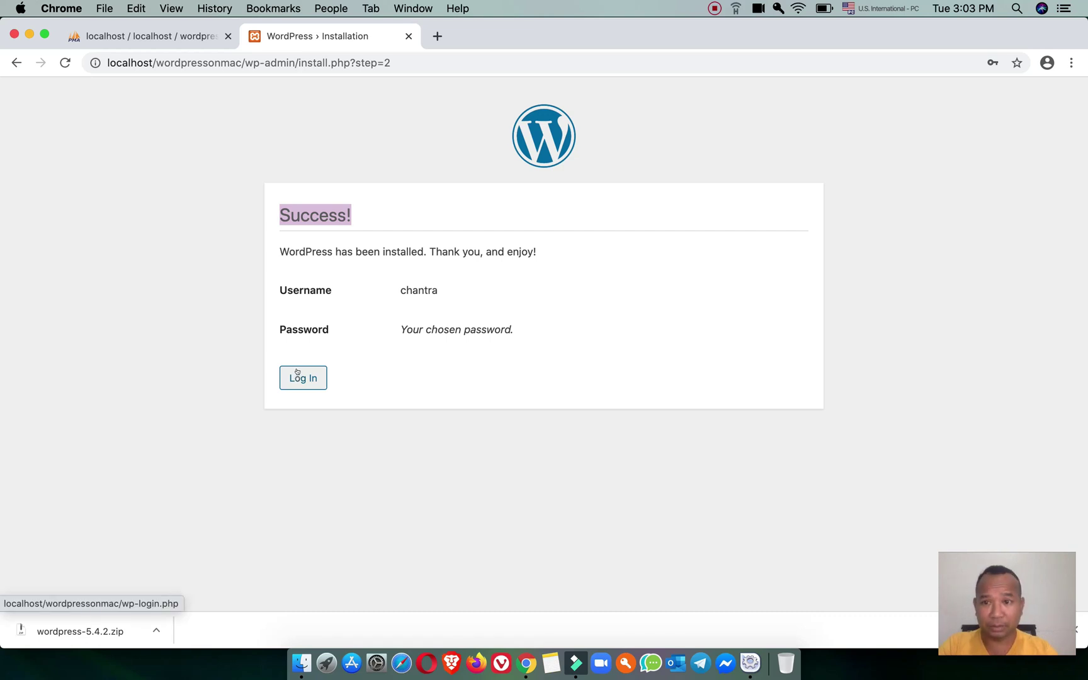
left_click(254, 63)
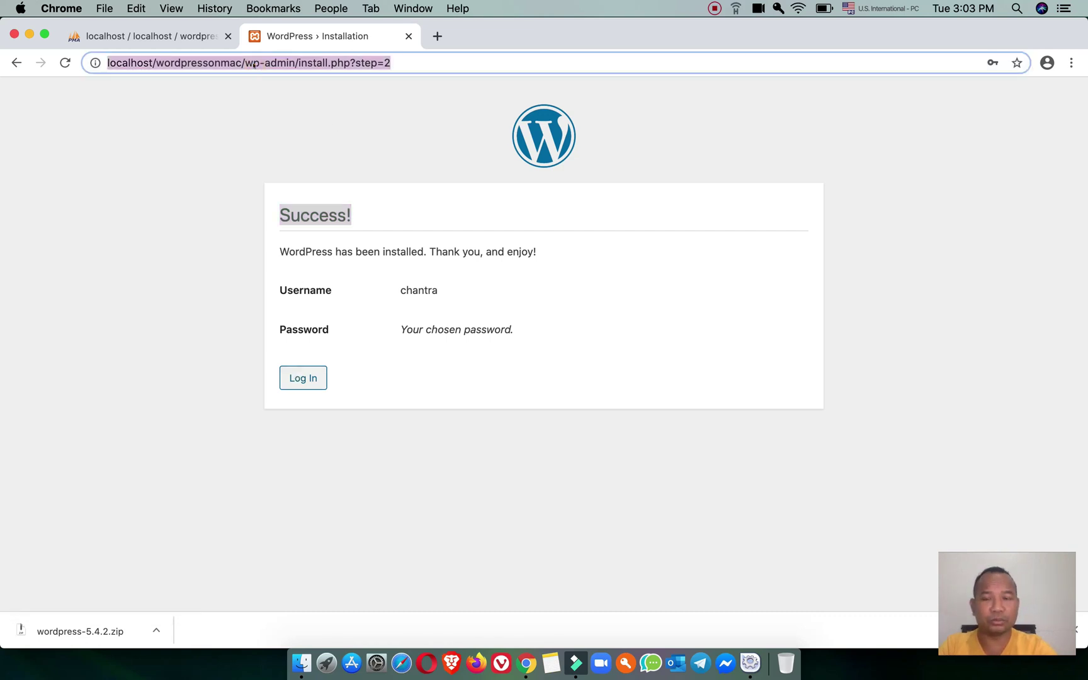
type("localhost")
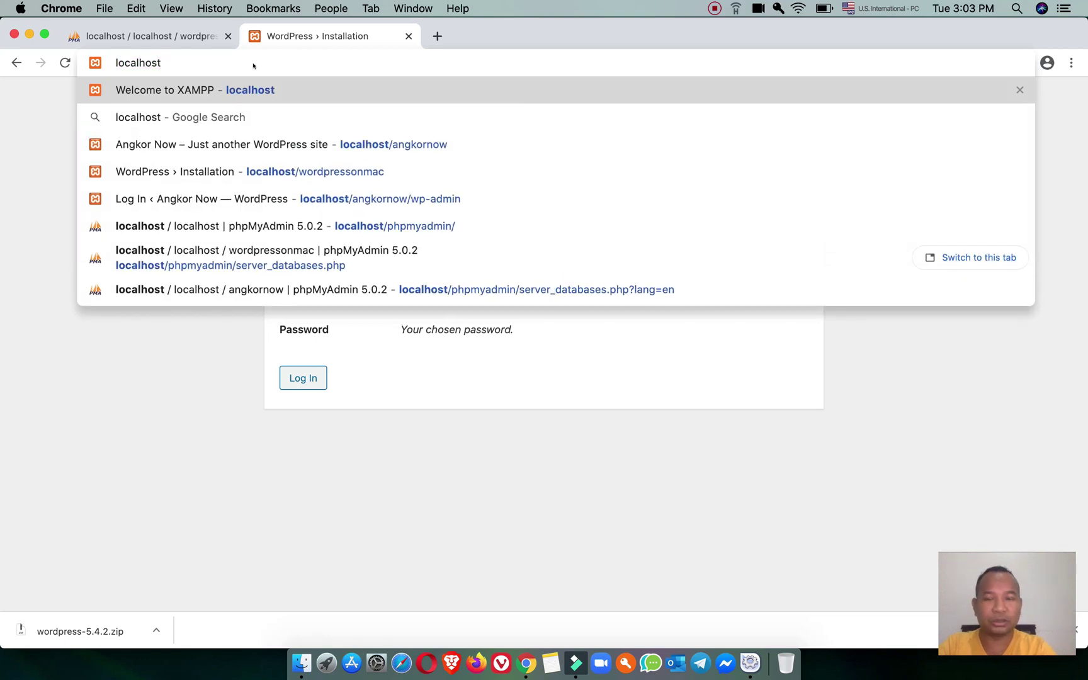
type("/wore")
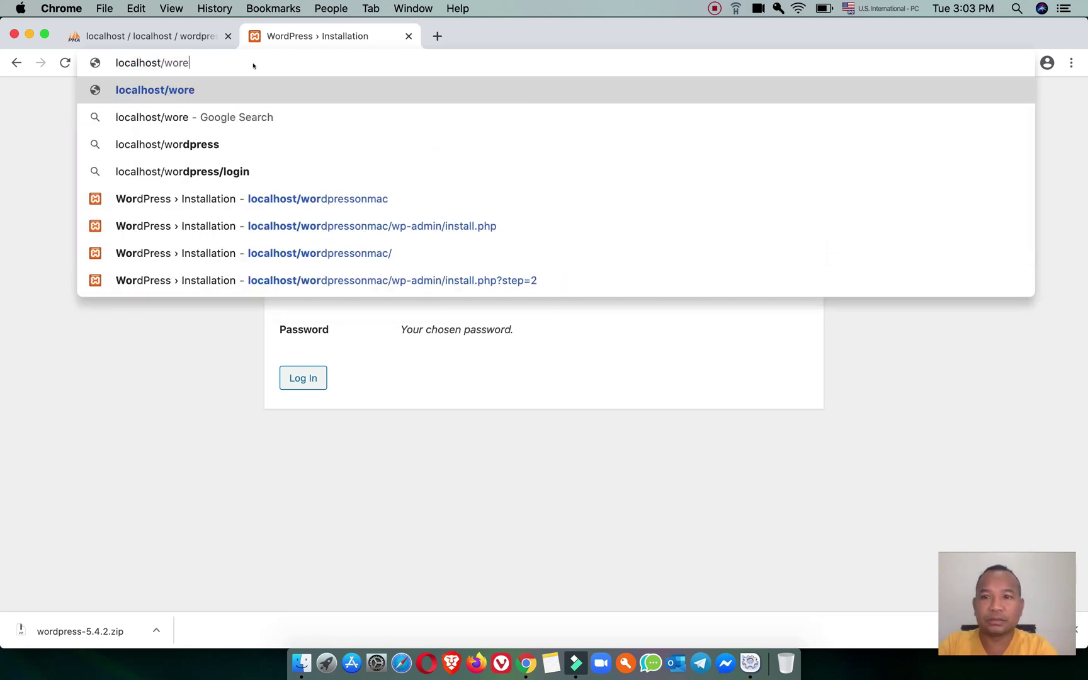
key("BackSpace")
type("dpress")
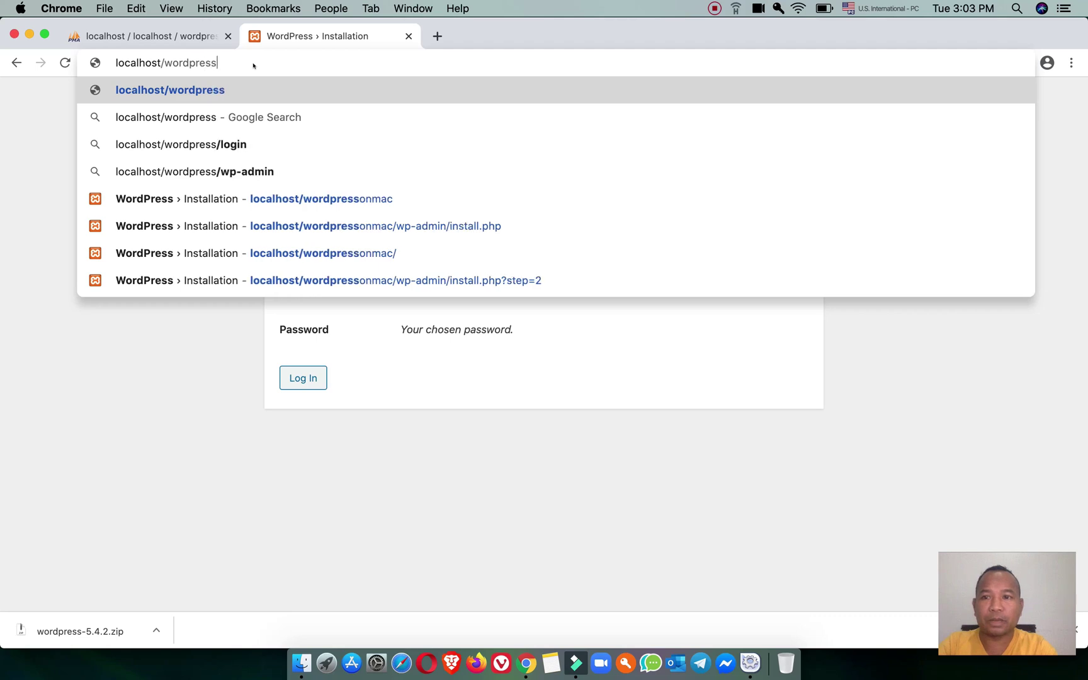
type("onmac")
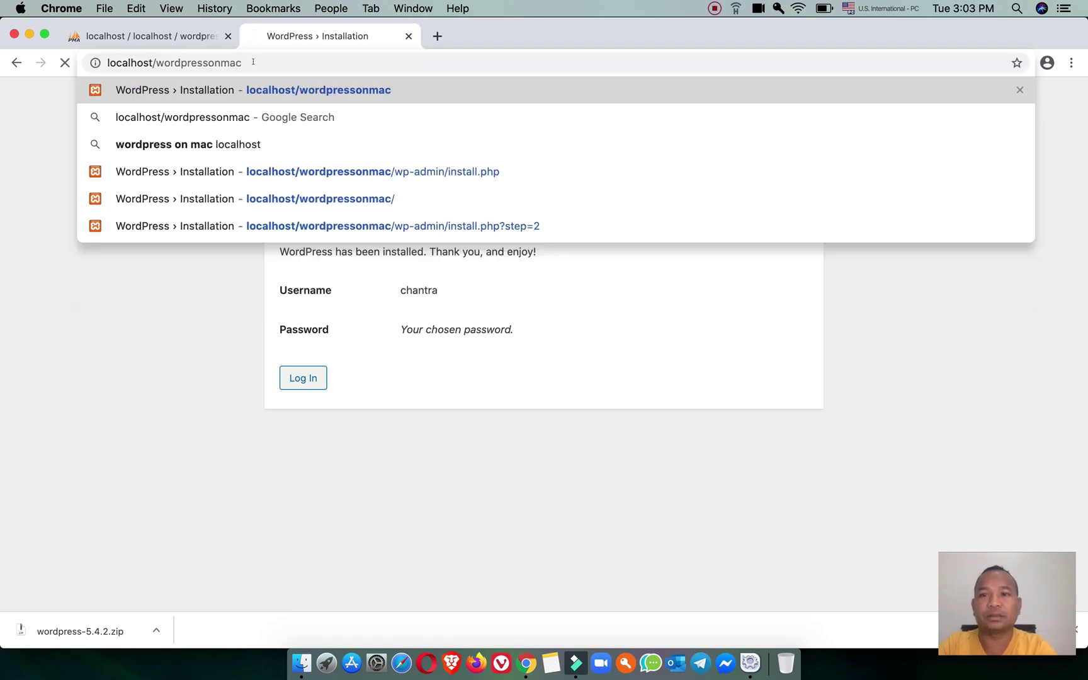
key("Return")
Scroll through the site's front page with its Hello world! post, then place the caret at the address's end
scroll(483, 289, "down", 9)
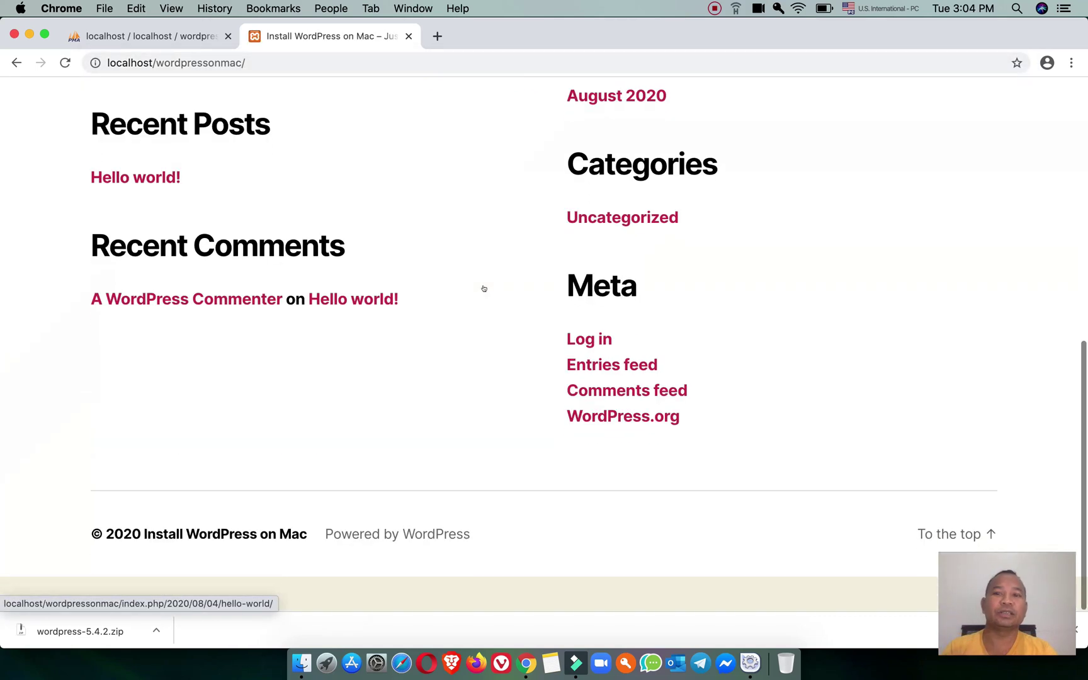
scroll(487, 289, "up", 3)
scroll(487, 289, "up", 3)
scroll(487, 289, "down", 6)
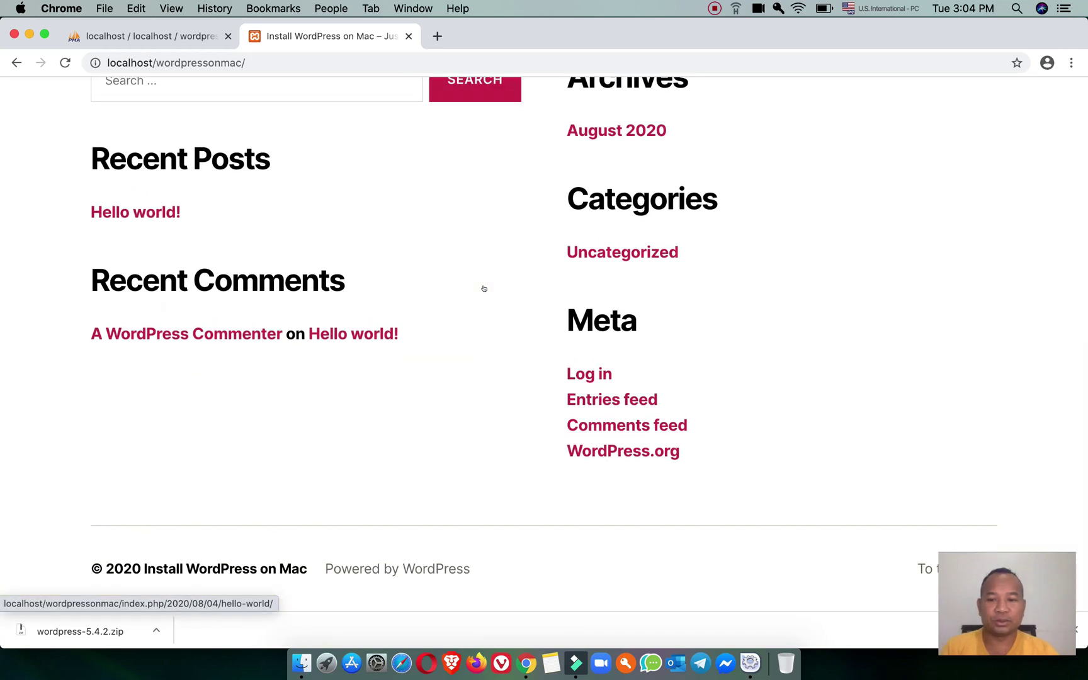
scroll(437, 487, "up", 5)
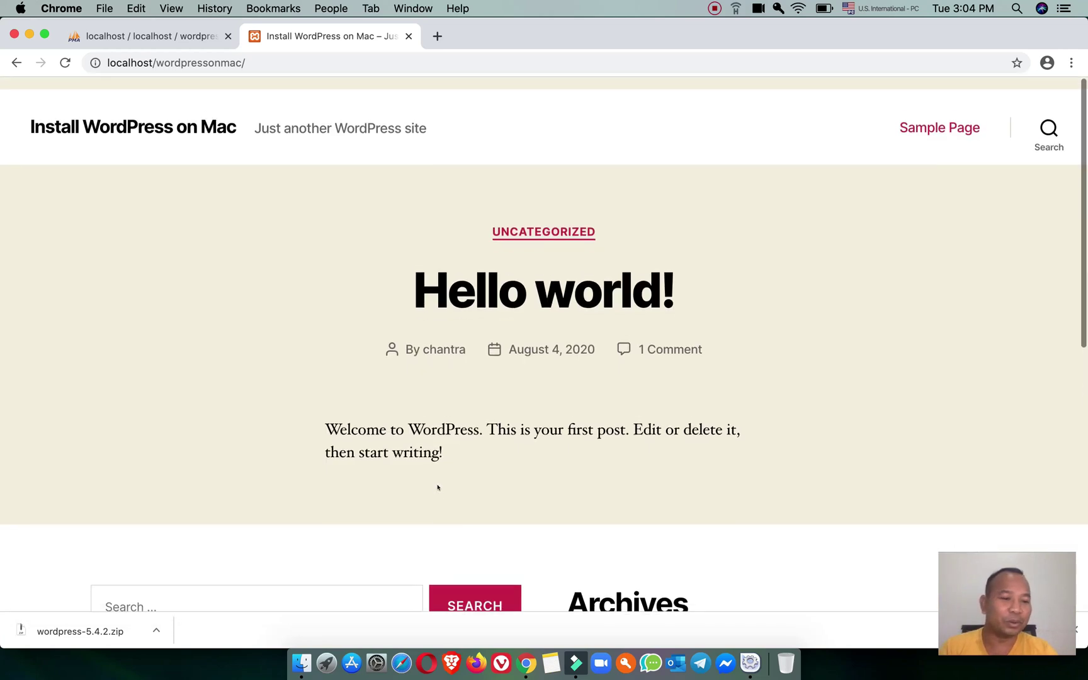
scroll(438, 487, "down", 5)
scroll(437, 487, "up", 10)
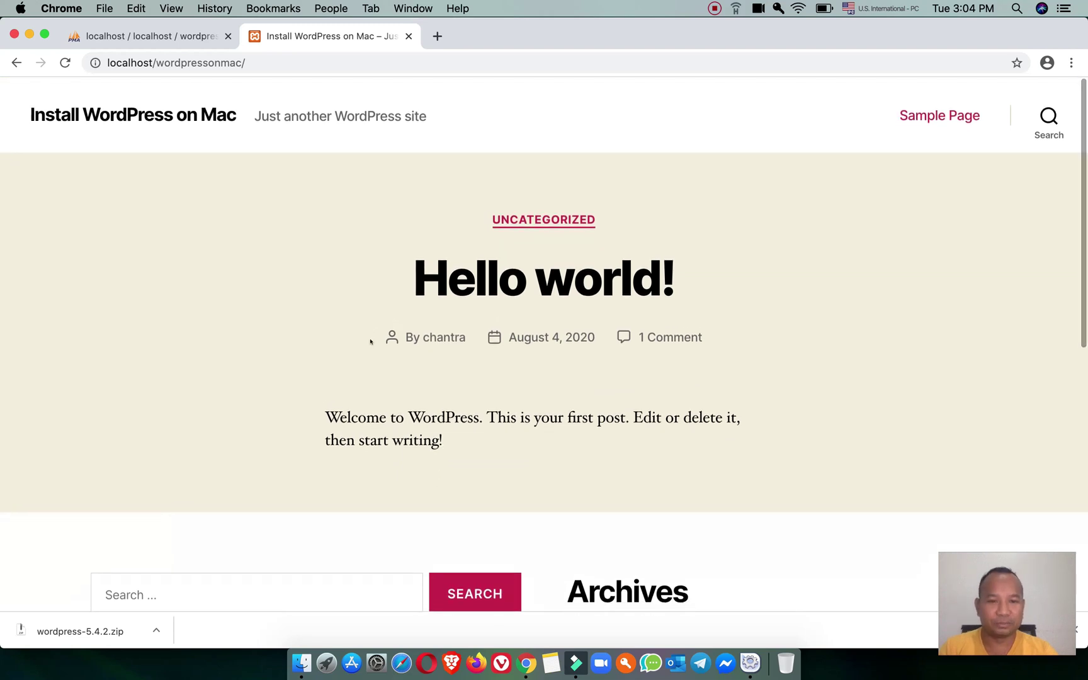
scroll(352, 173, "up", 2)
left_click(288, 63)
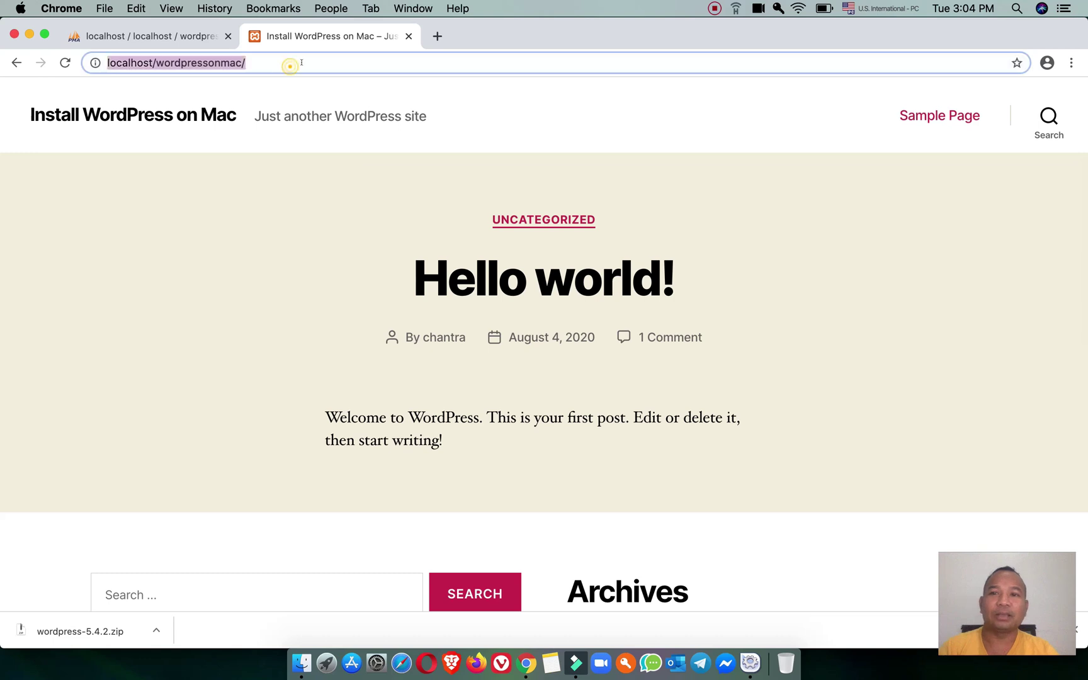
left_click(342, 64)
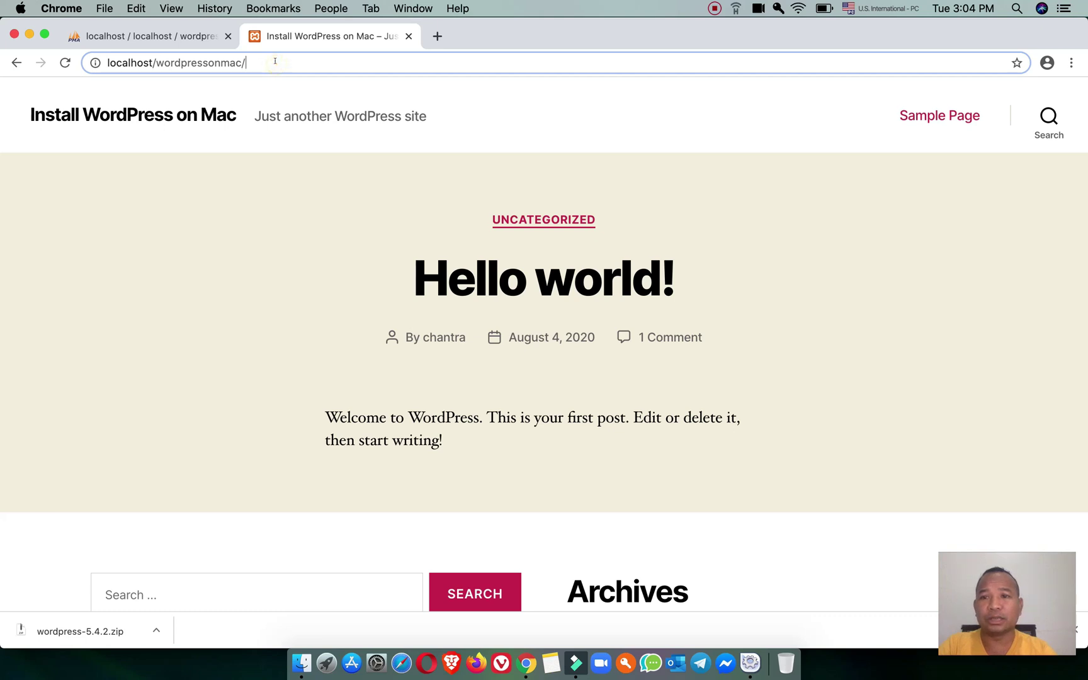
Open localhost/wordpressonmac/wp-admin and log in as the administrator with Remember Me ticked
type("w")
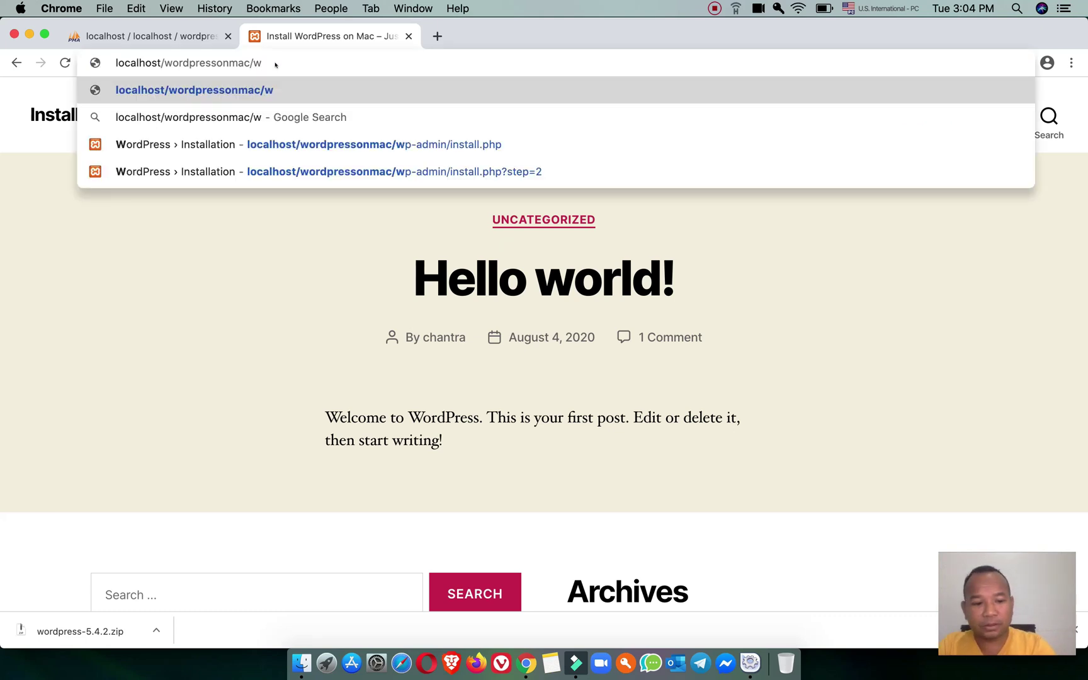
type("p")
type("-admin")
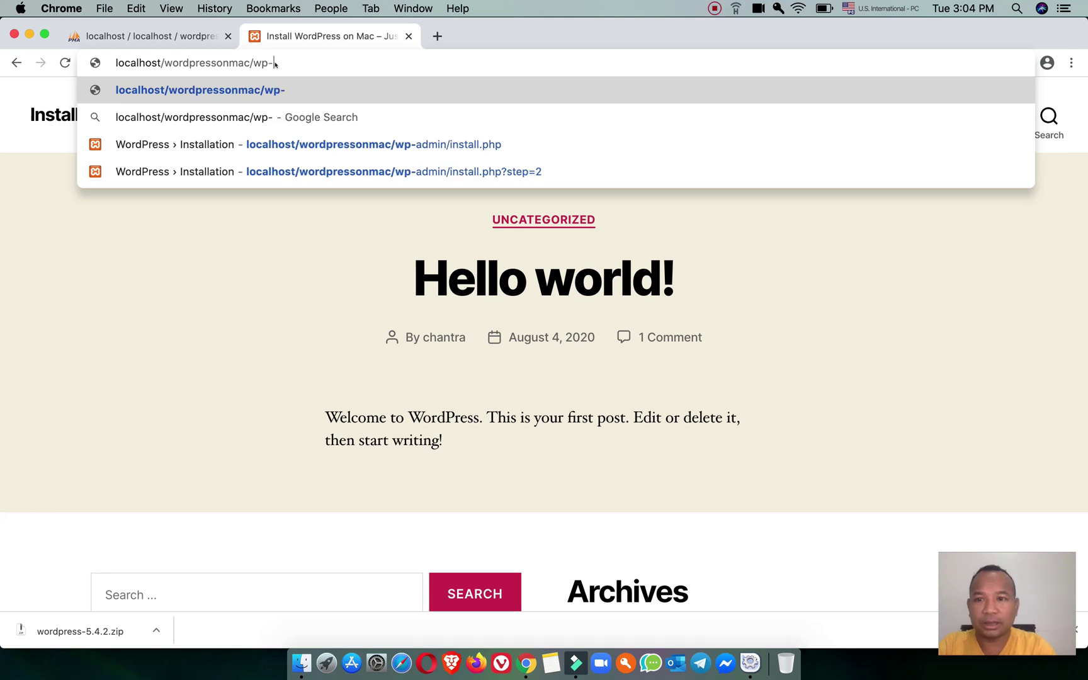
key("Return")
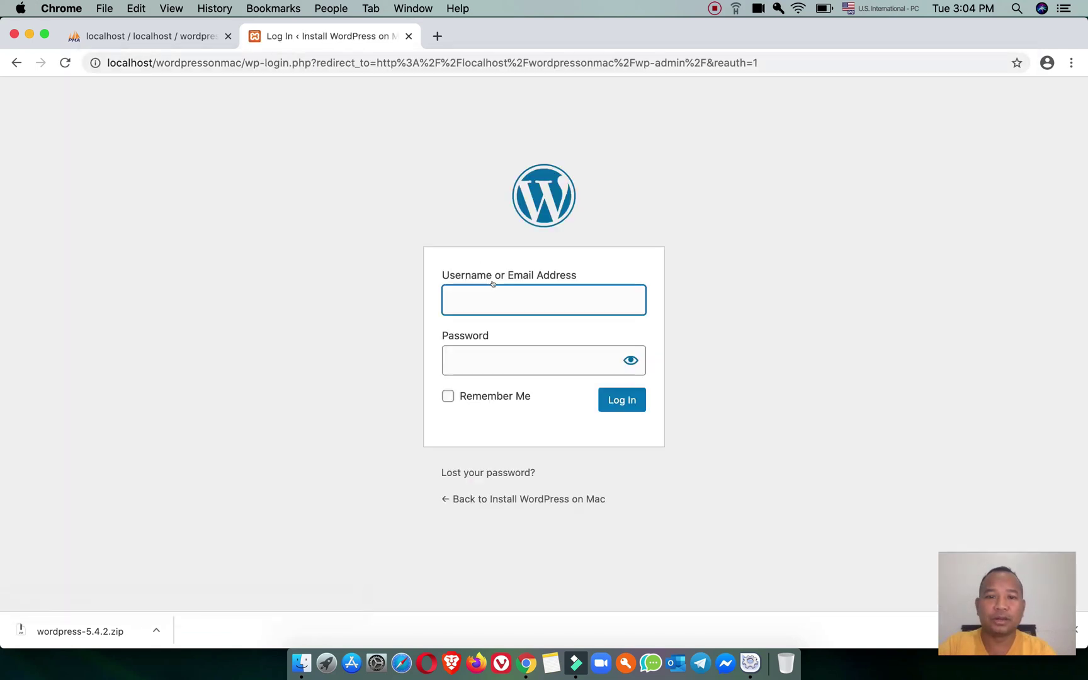
left_click(486, 297)
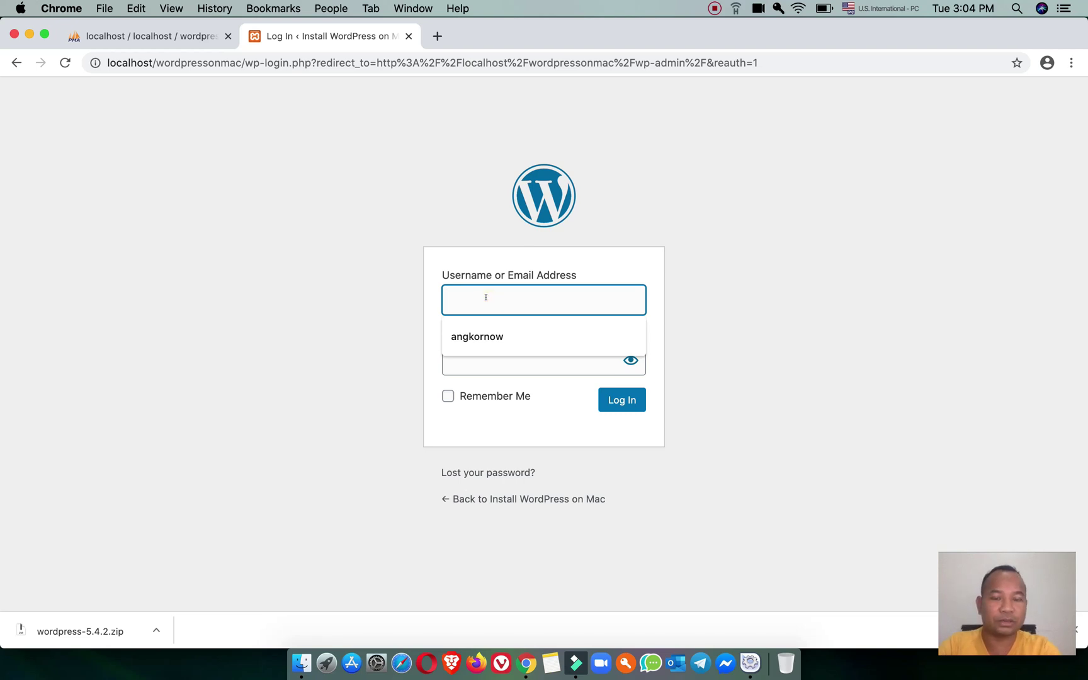
type("chantra")
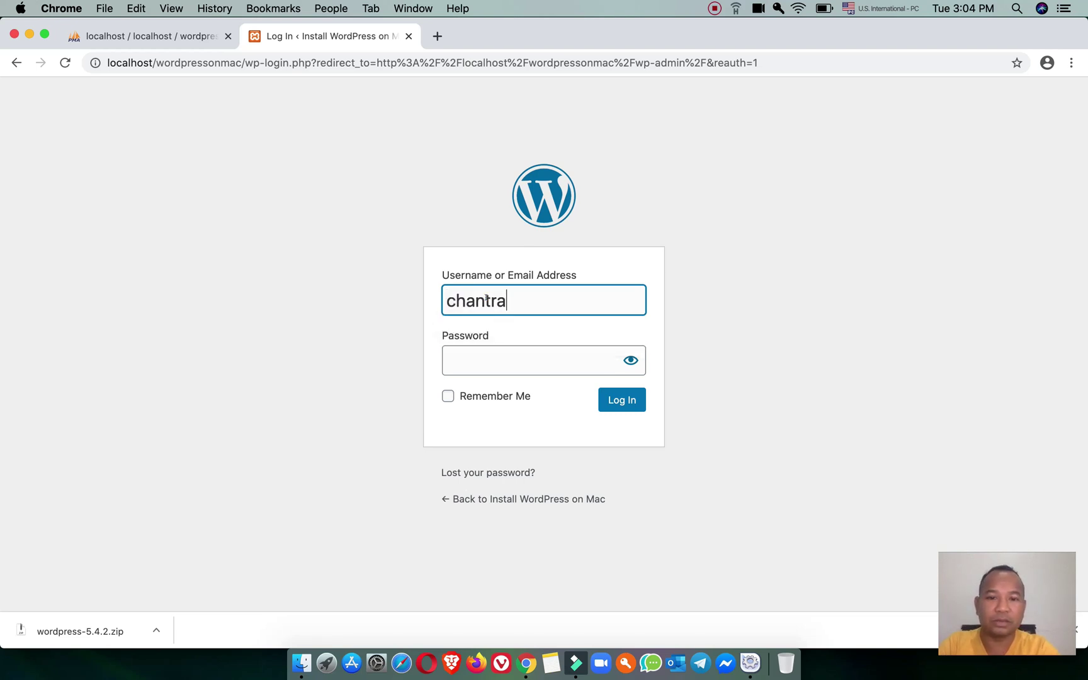
key("Tab")
type("a*********")
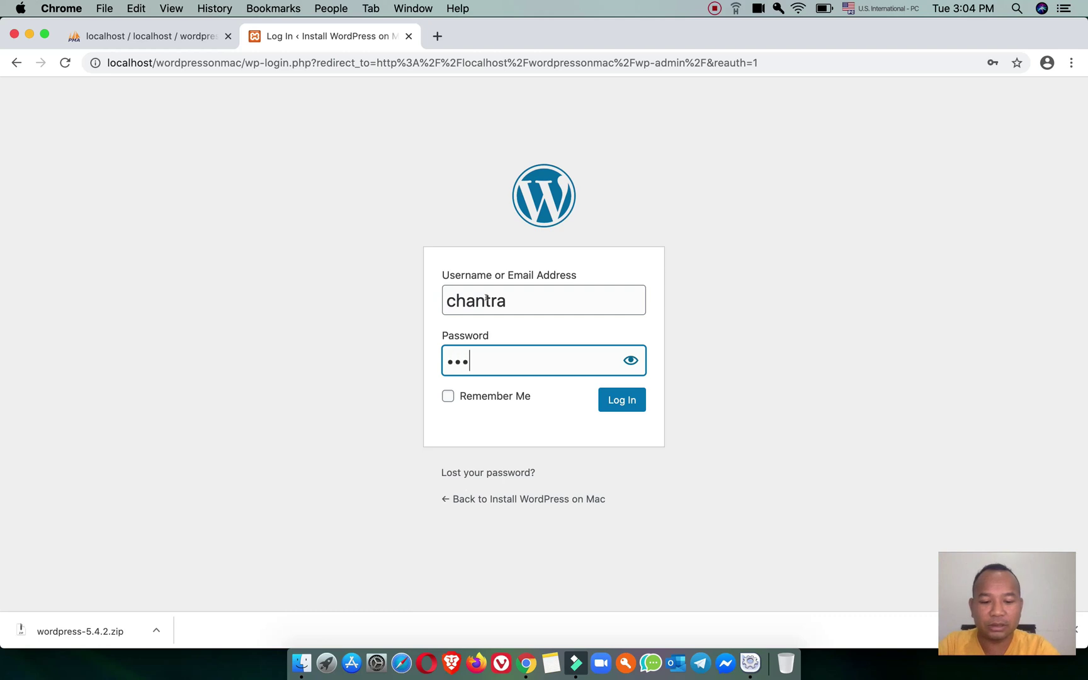
type("*****")
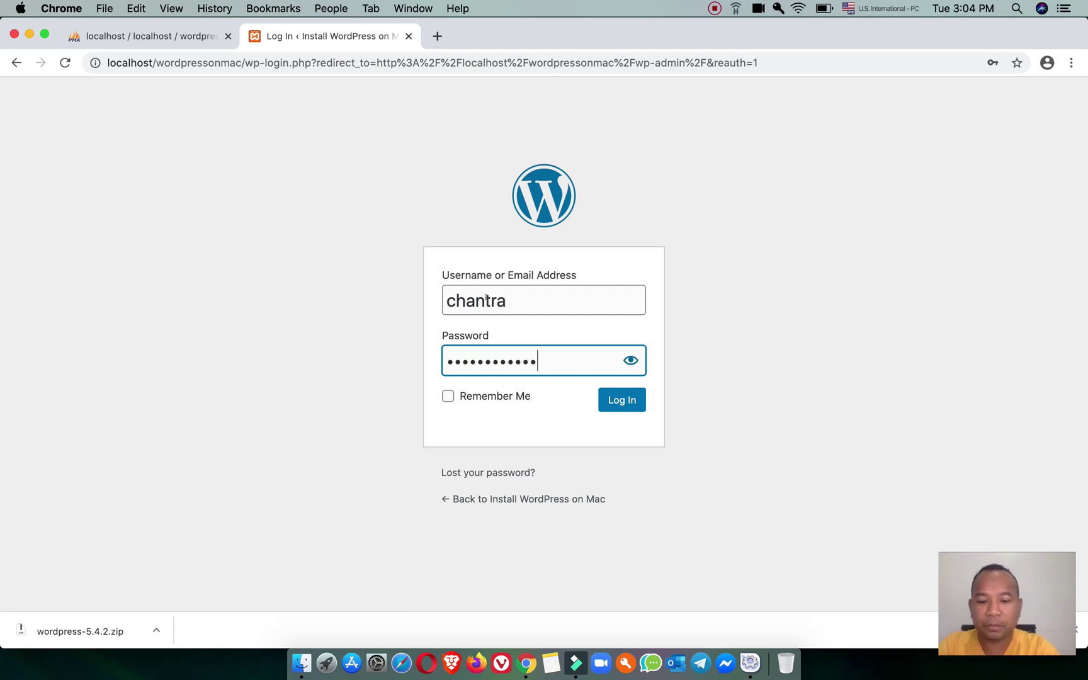
left_click(478, 396)
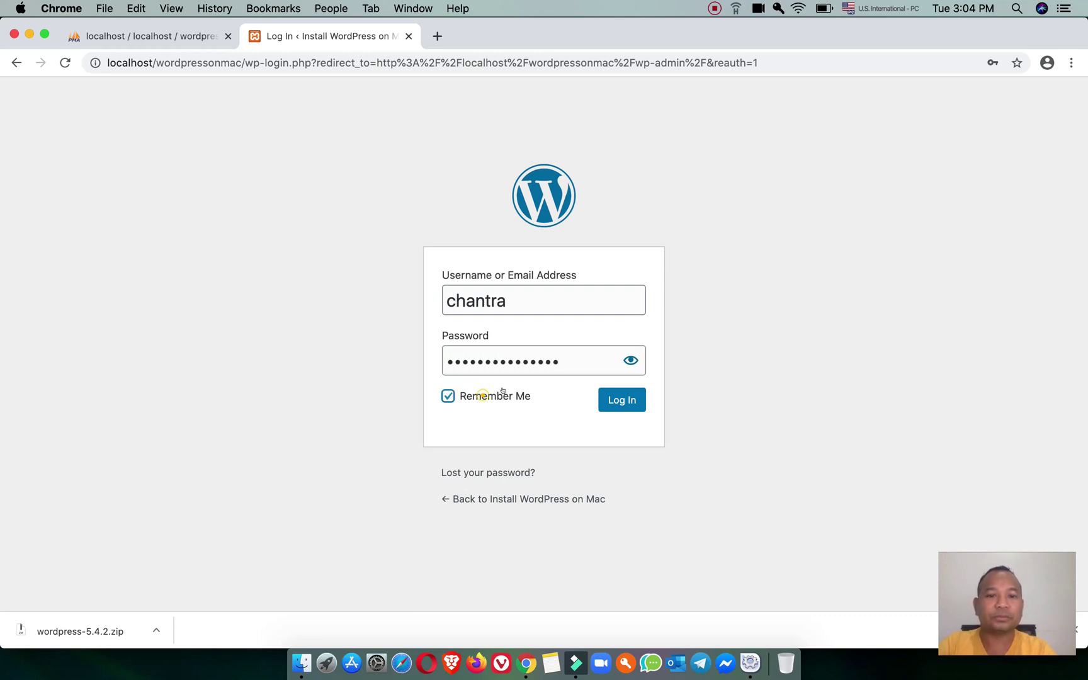
left_click(610, 400)
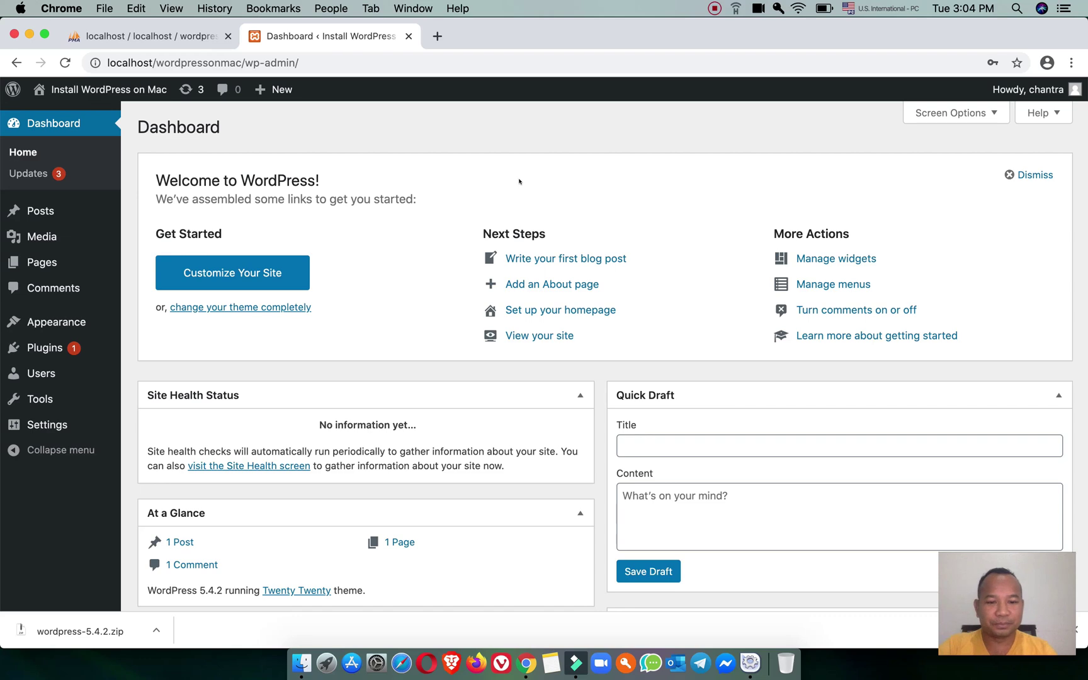
Use Visit Site in the admin bar's site menu to view the Hello world! front page
scroll(481, 215, "down", 5)
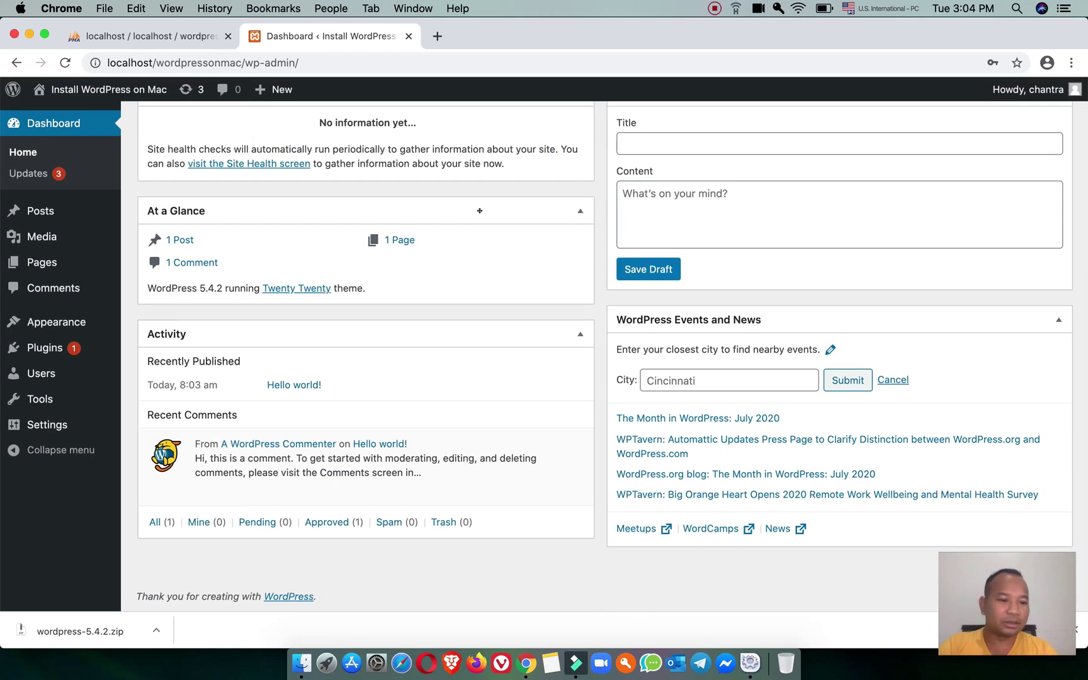
scroll(480, 211, "up", 5)
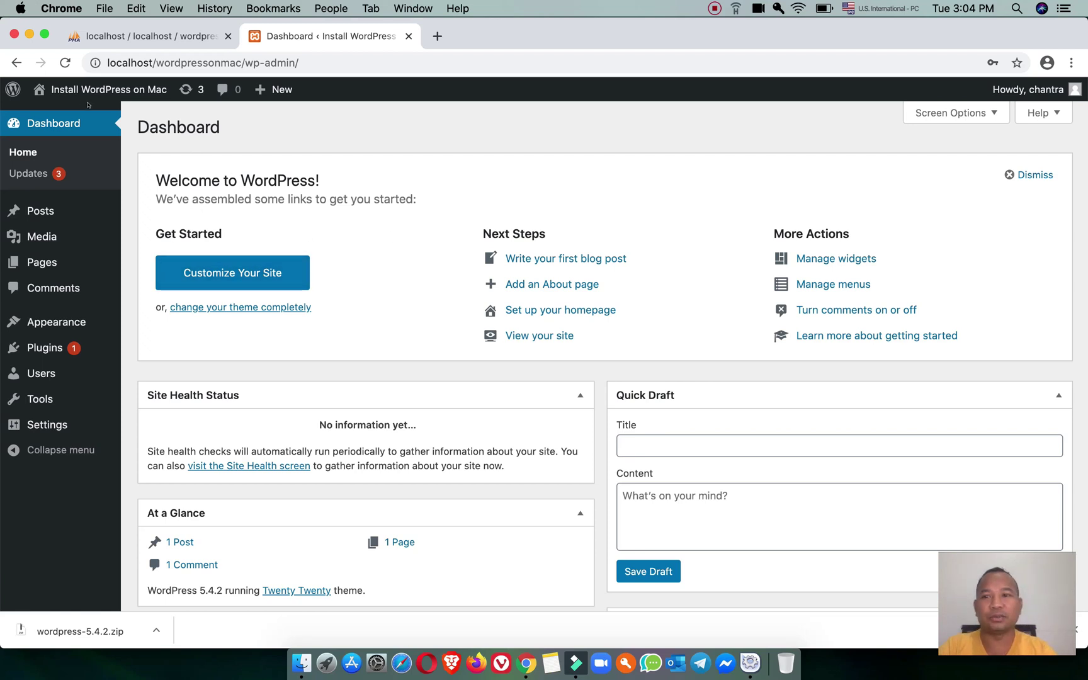
mouse_move(63, 89)
left_click(50, 115)
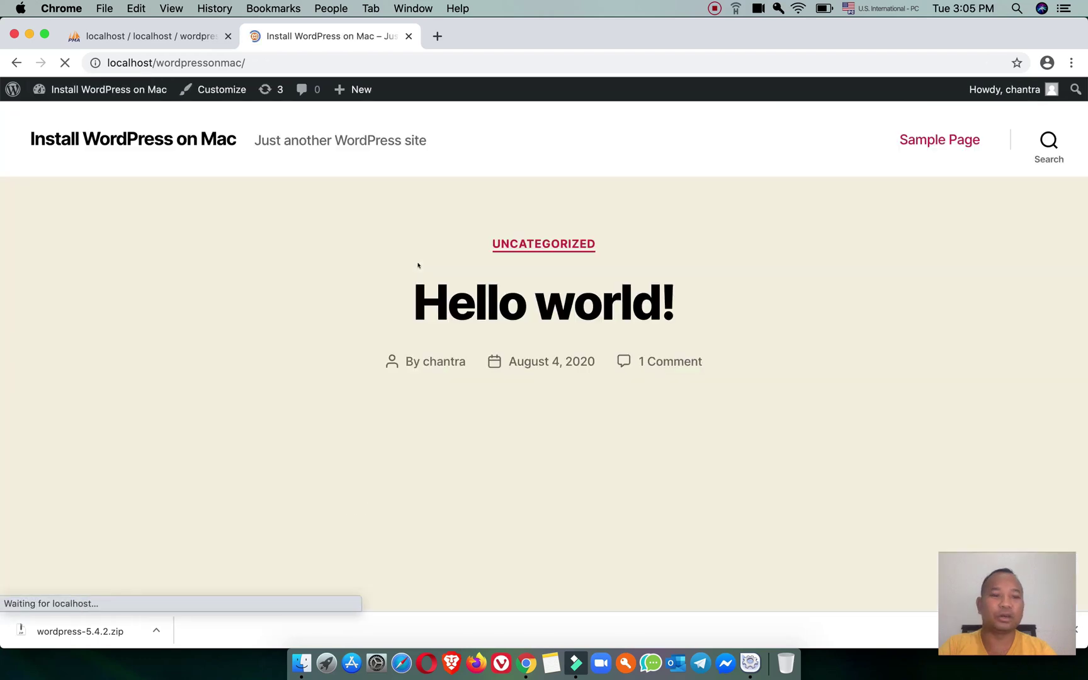
scroll(418, 265, "down", 10)
scroll(417, 265, "up", 10)
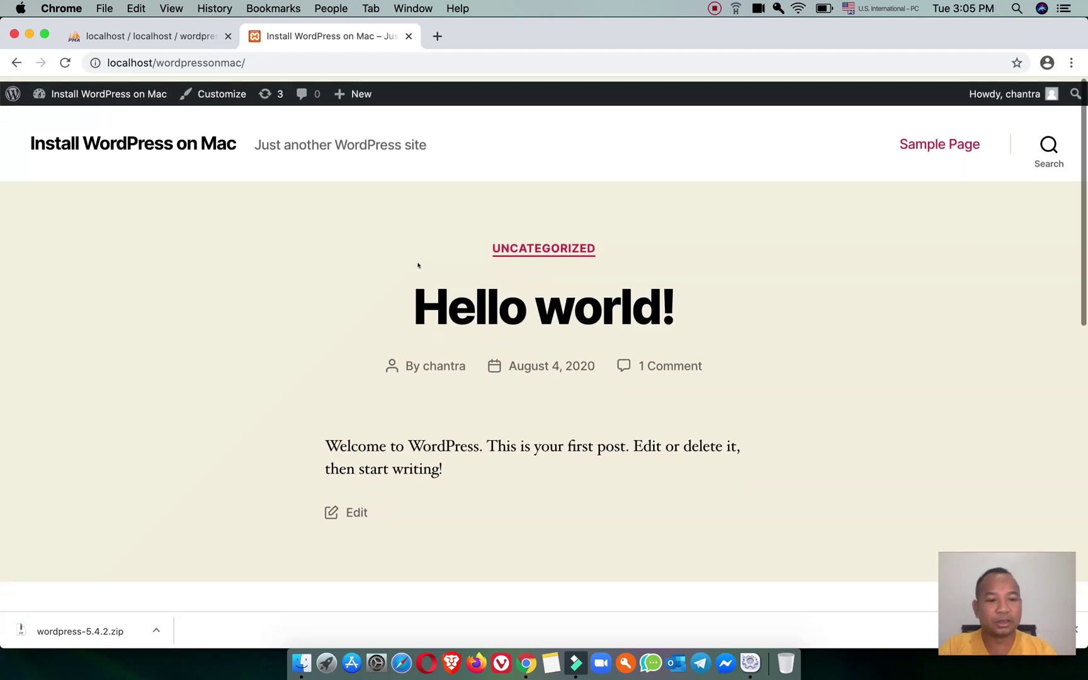